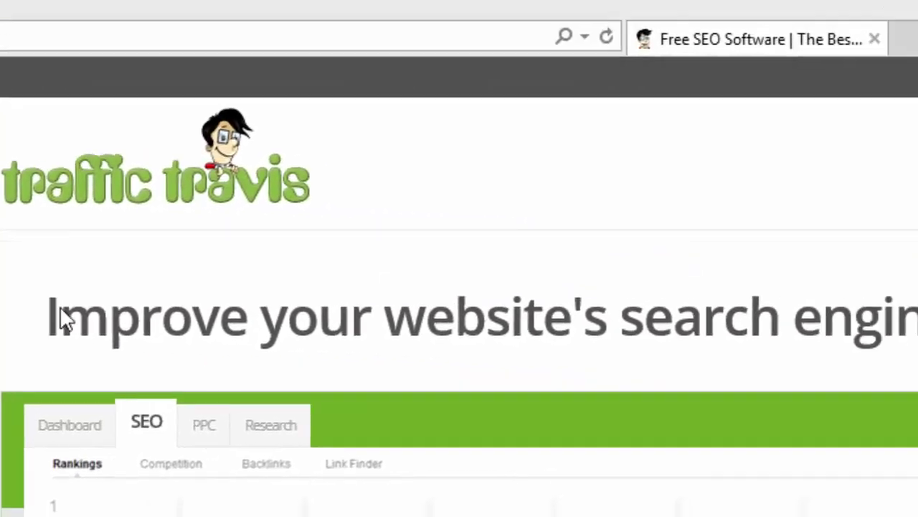
Register for the Traffic Travis free download with your full name and e-mail address.
click(673, 161)
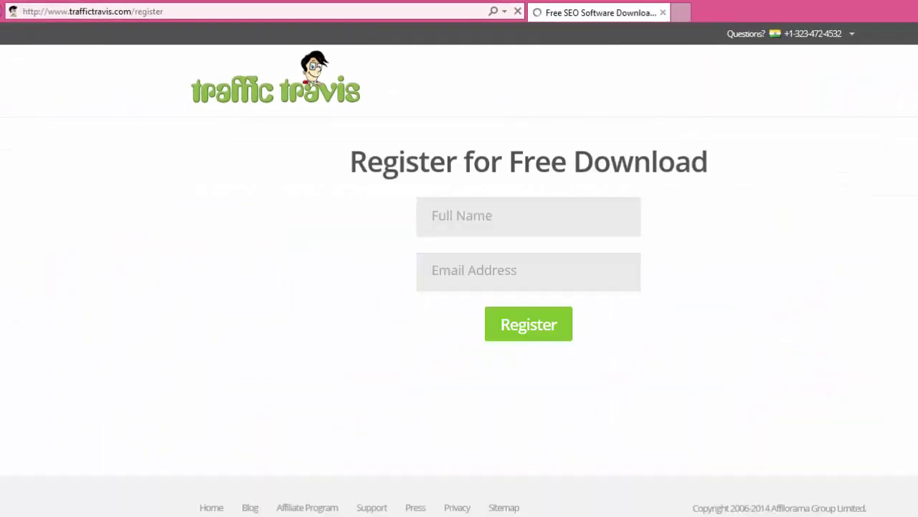
click(465, 218)
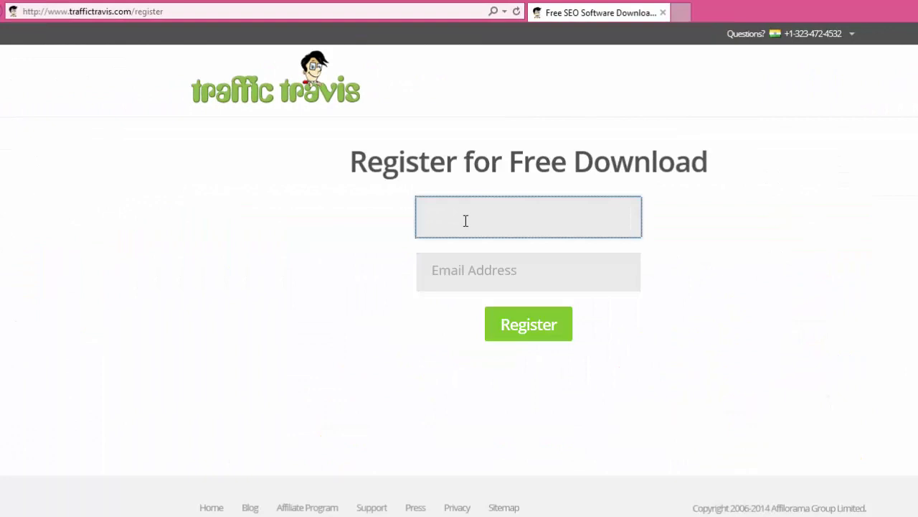
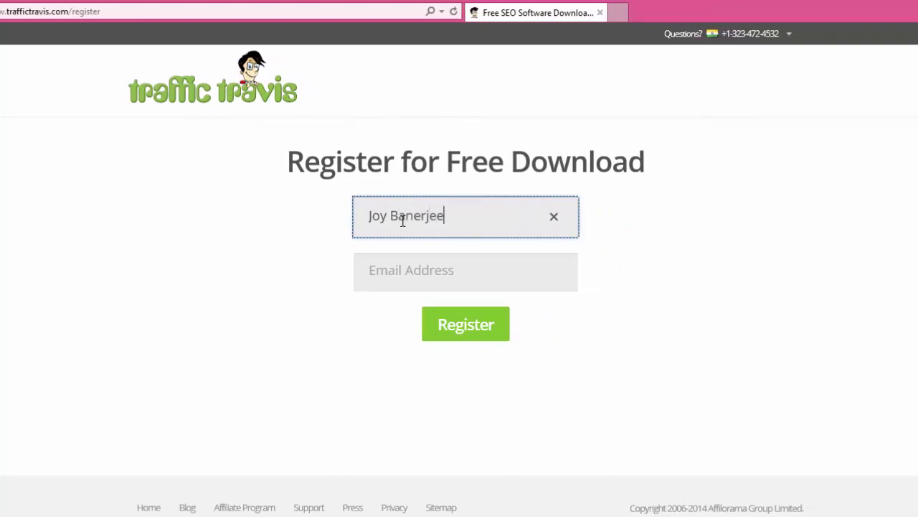
key(Tab)
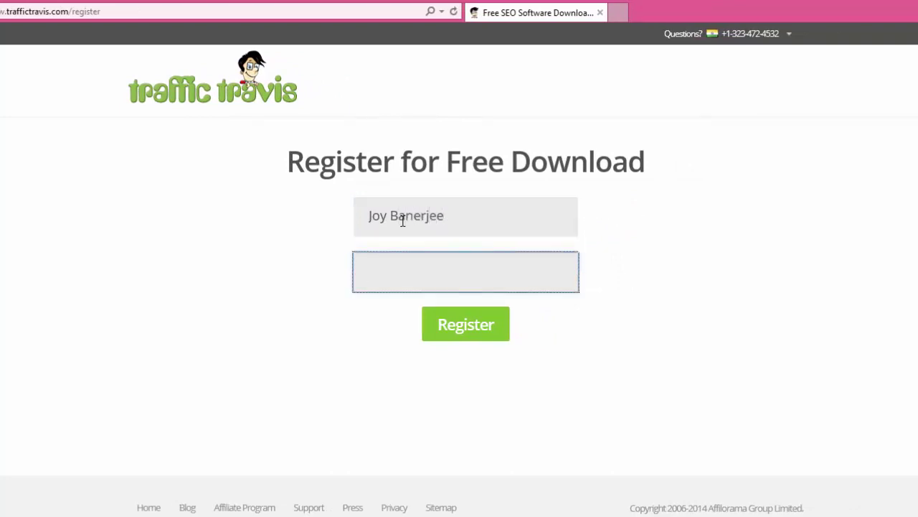
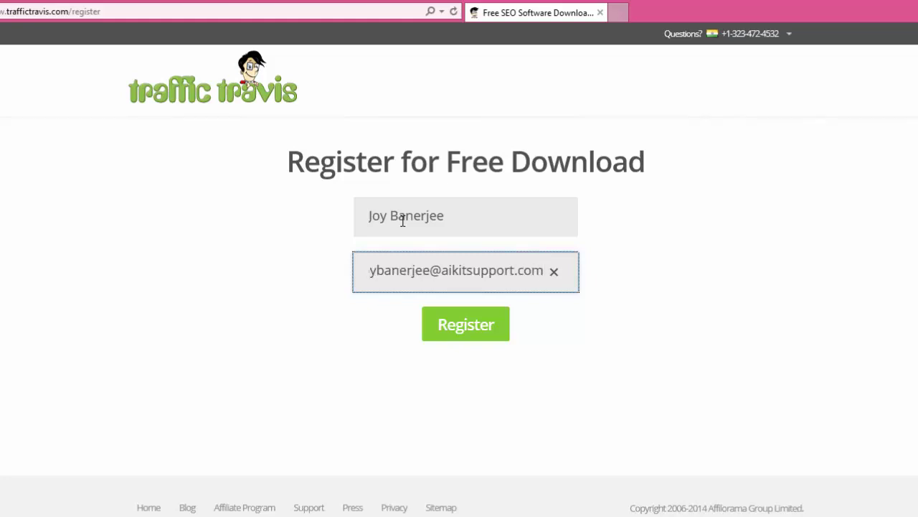
click(686, 309)
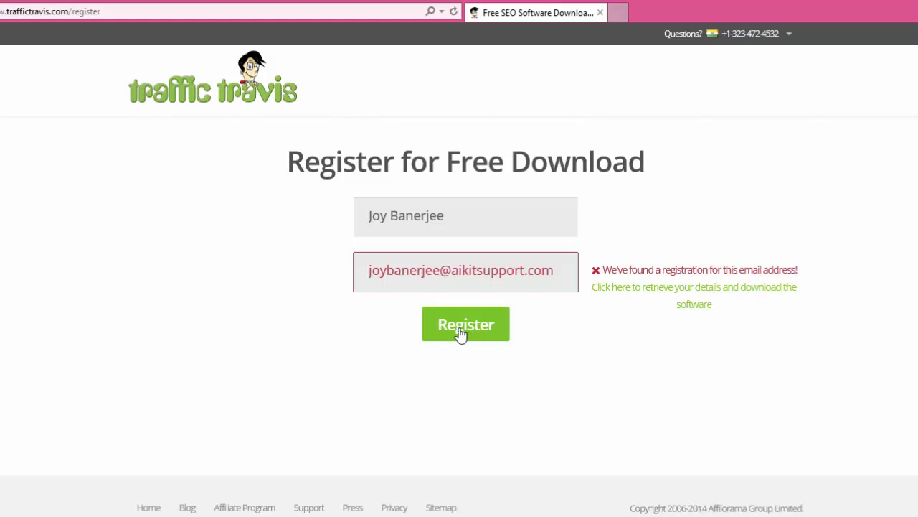
Retrieve the existing registration and save the installer into a new Desktop folder named Keywordtool.
click(692, 296)
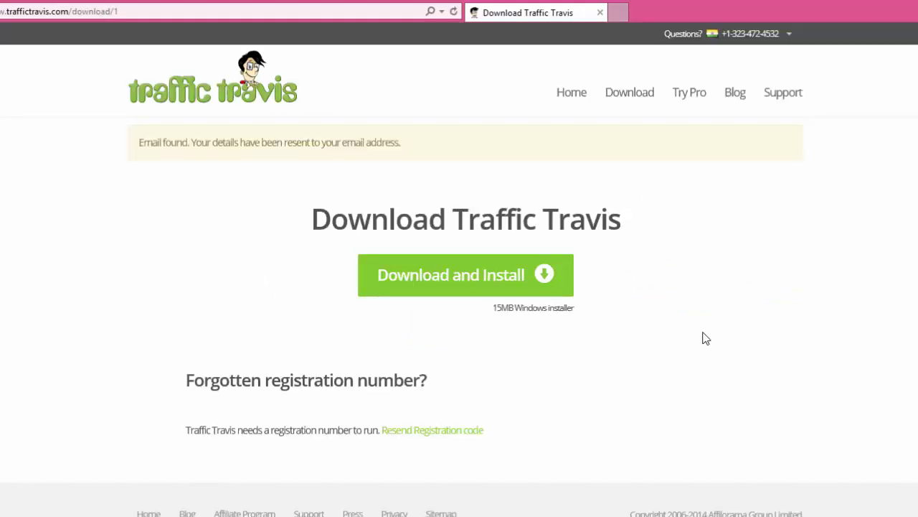
click(473, 279)
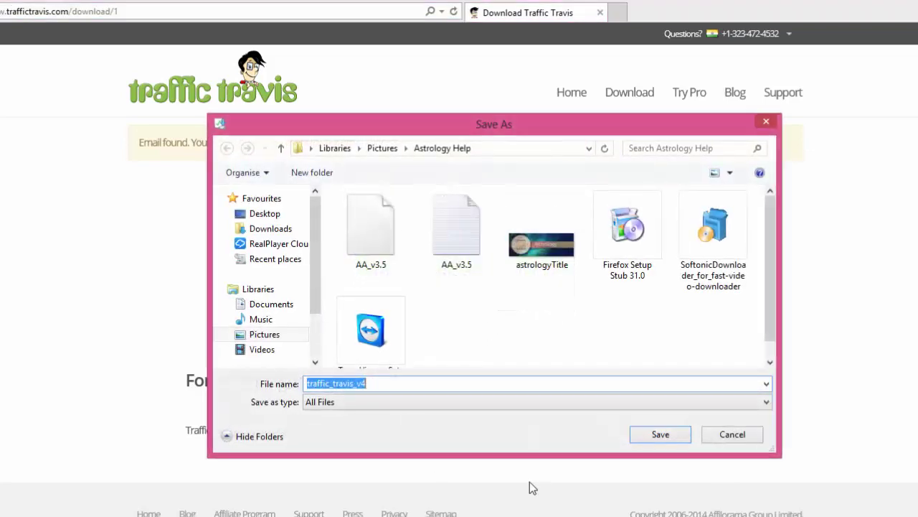
click(262, 214)
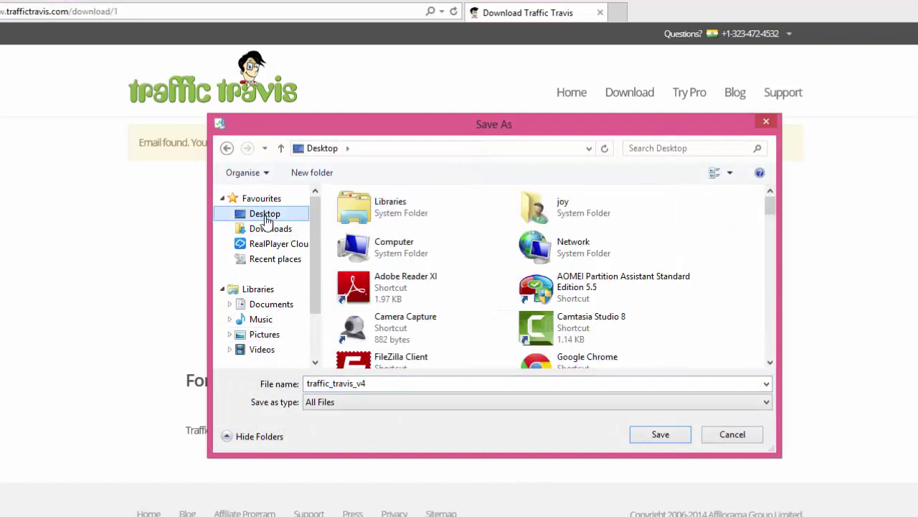
click(331, 175)
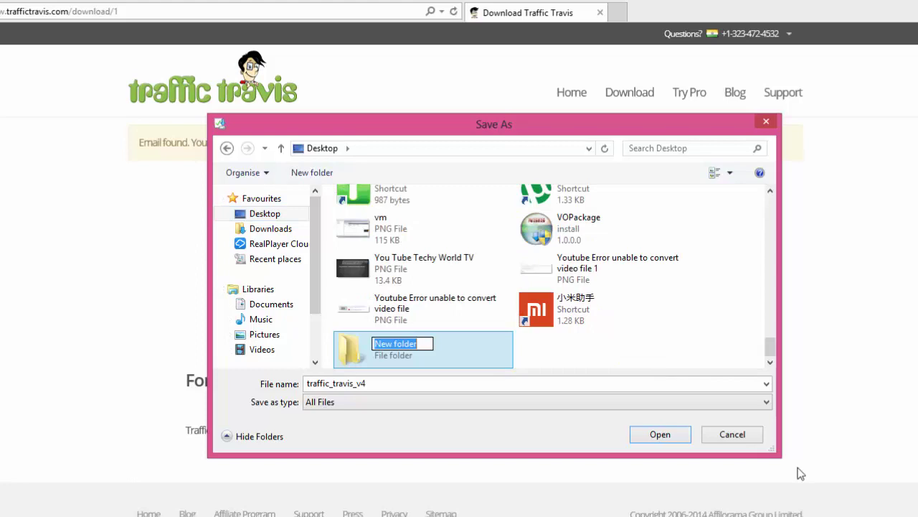
text(Keyw)
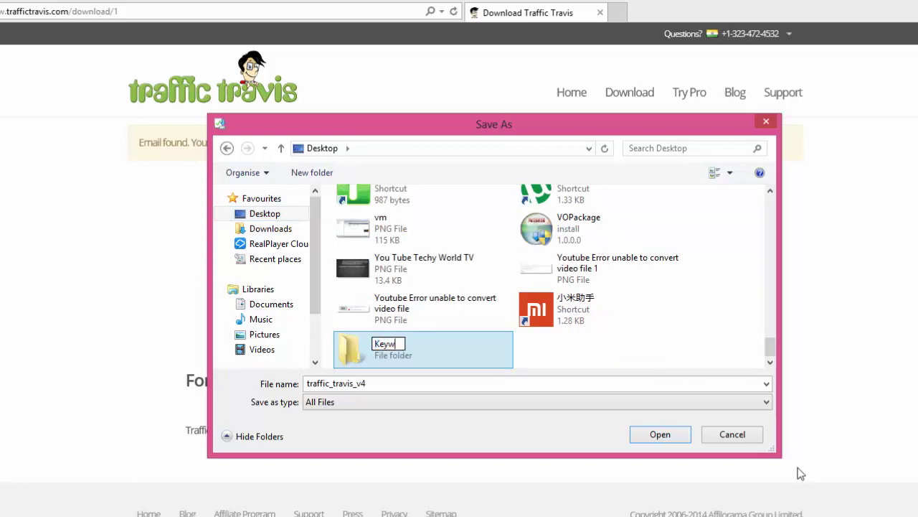
text(ordtool)
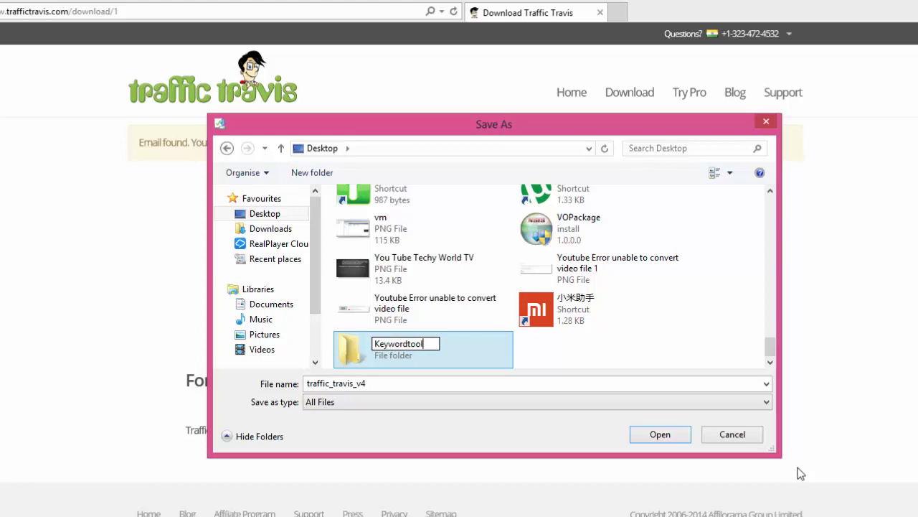
double_click(361, 350)
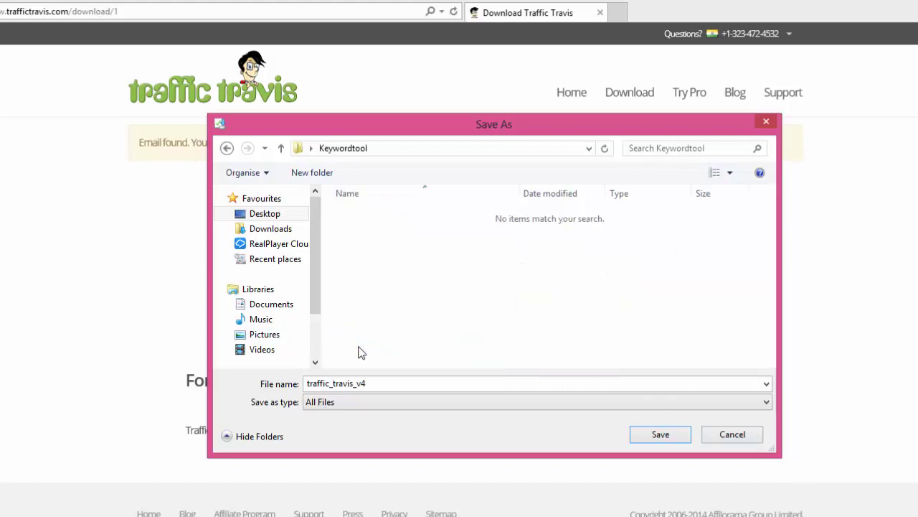
click(660, 435)
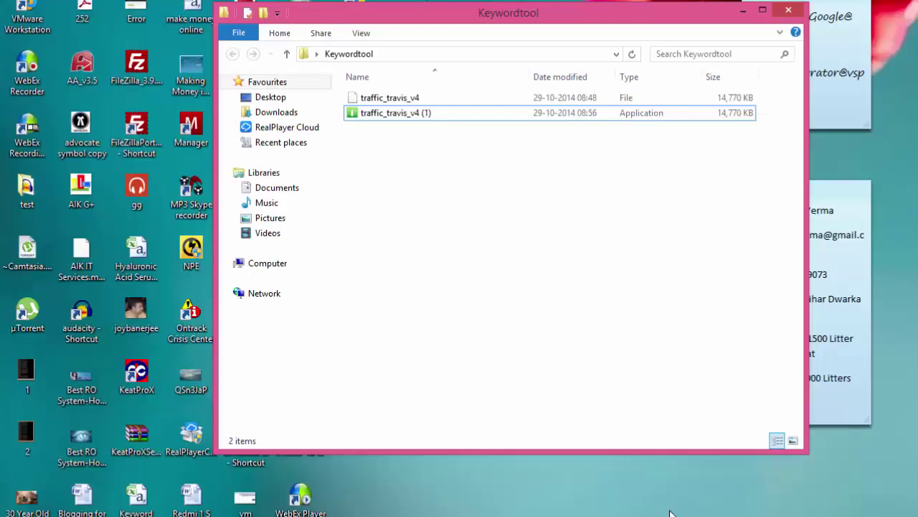
Run the traffic_travis_v4 installer, accept the licence agreement and finish installing Traffic Travis v4.2.
right_click(422, 118)
click(456, 124)
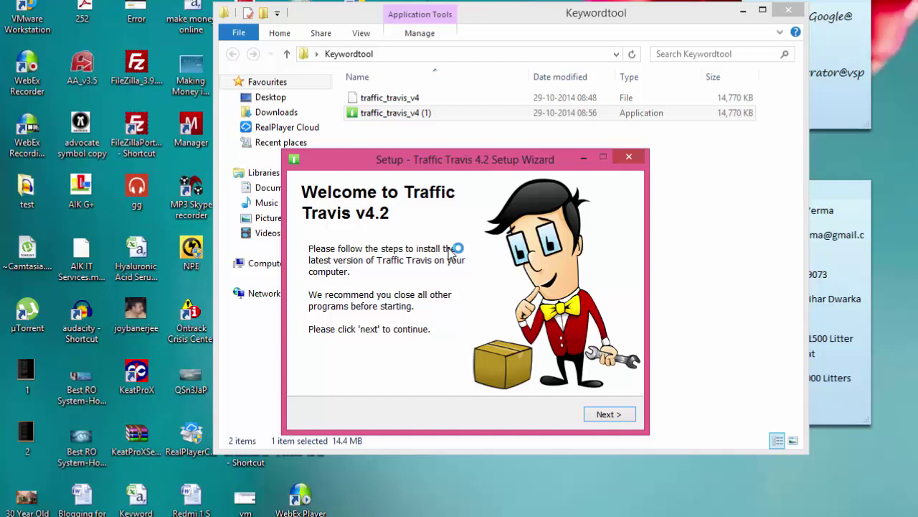
click(597, 416)
click(393, 369)
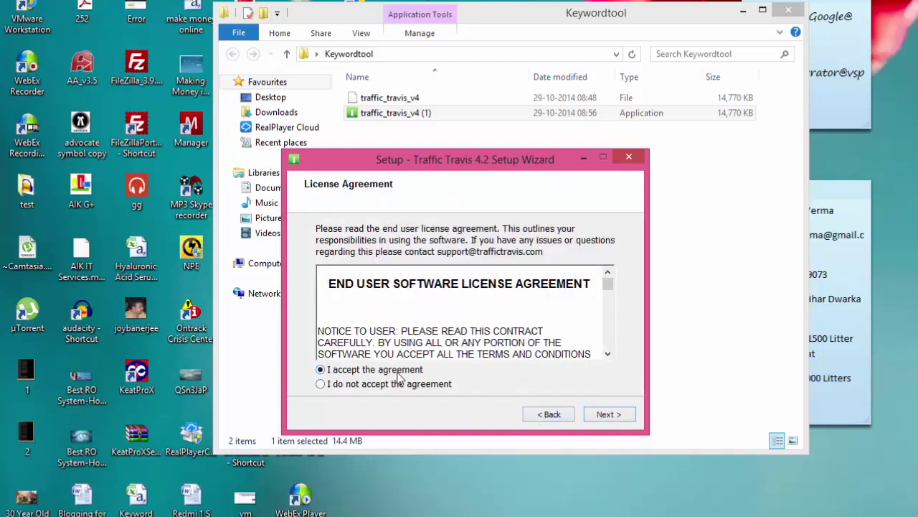
click(607, 414)
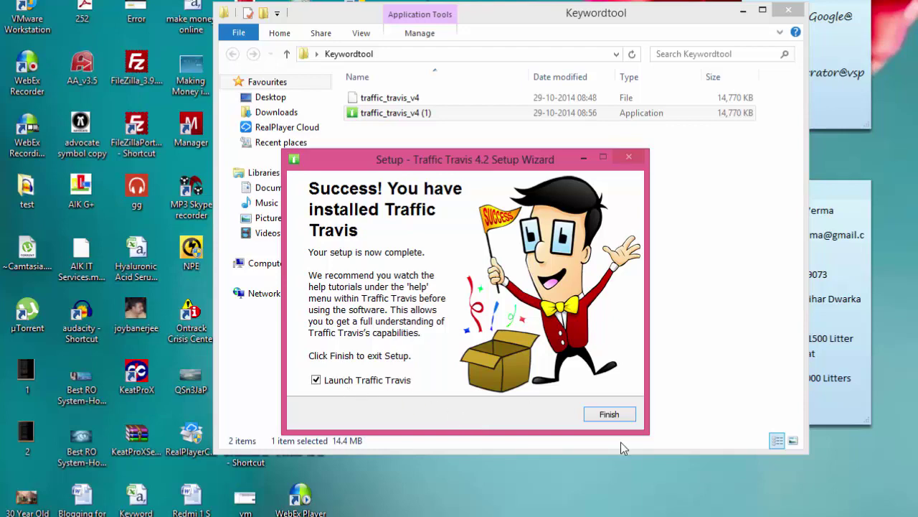
click(610, 420)
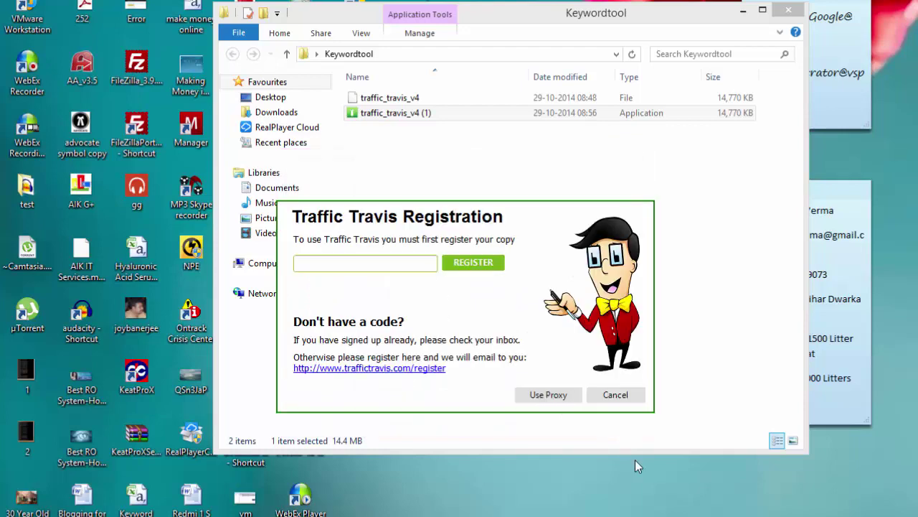
Put the cursor in the registration code box, leaving the prompt waiting for a code.
click(365, 262)
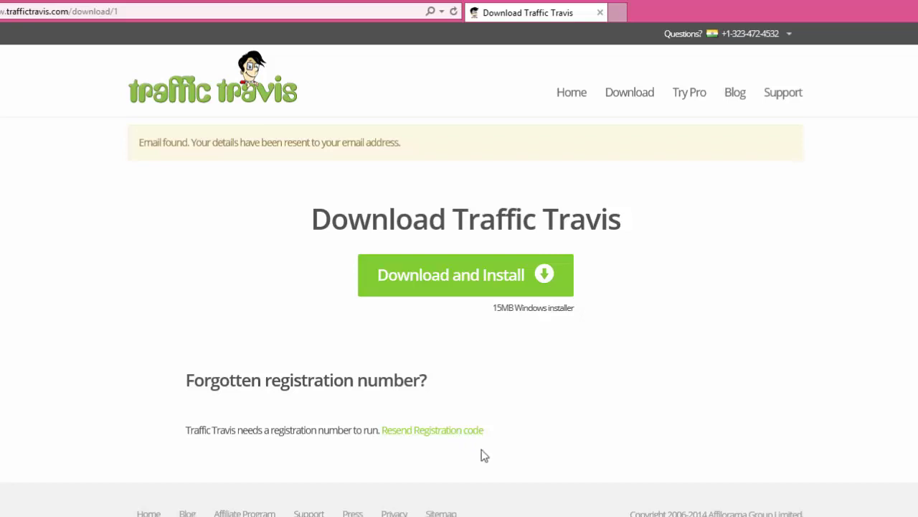
Request the registration code again by re-entering your full name and e-mail address.
click(434, 430)
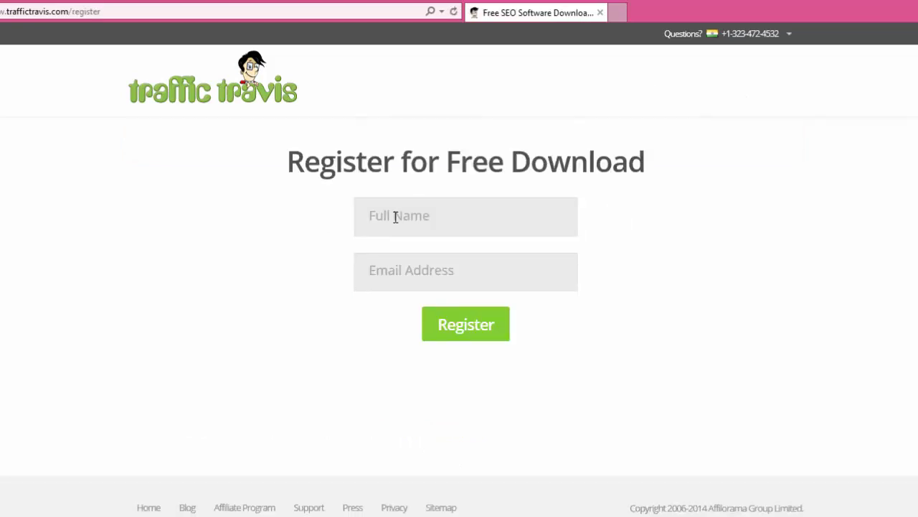
click(441, 219)
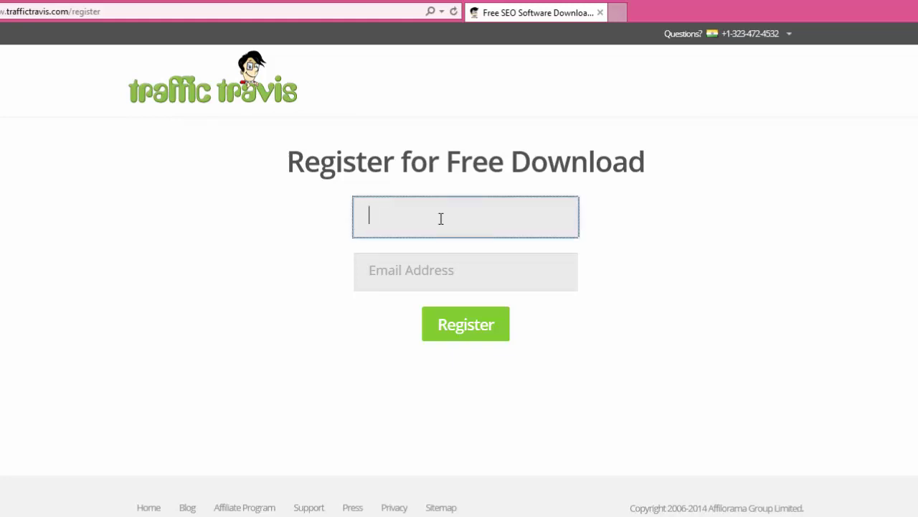
key(Tab)
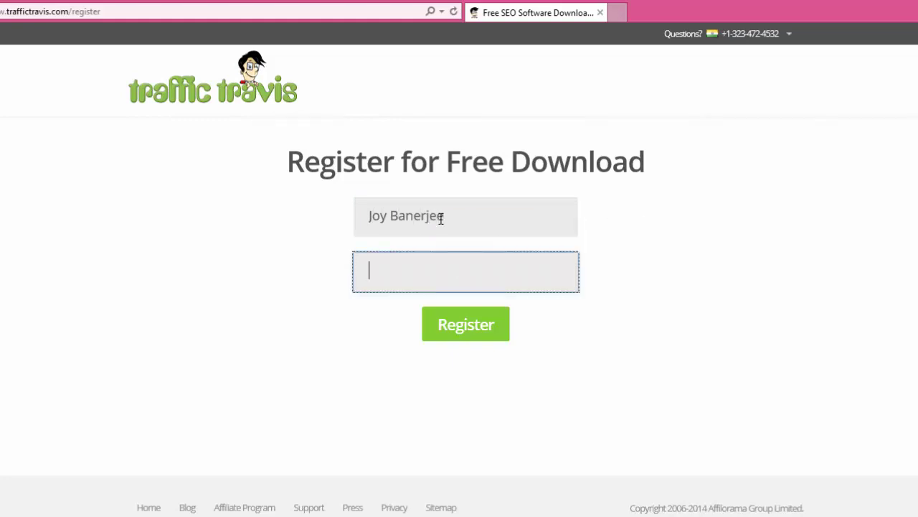
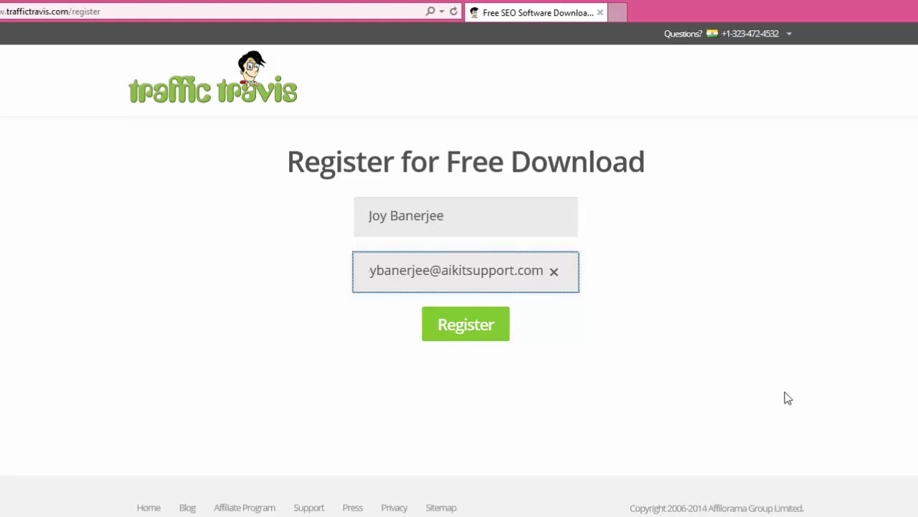
click(473, 327)
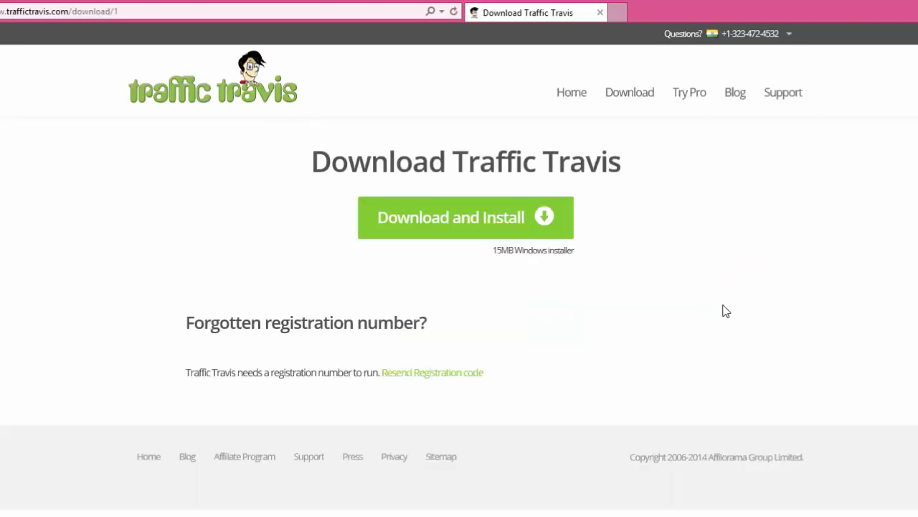
click(468, 374)
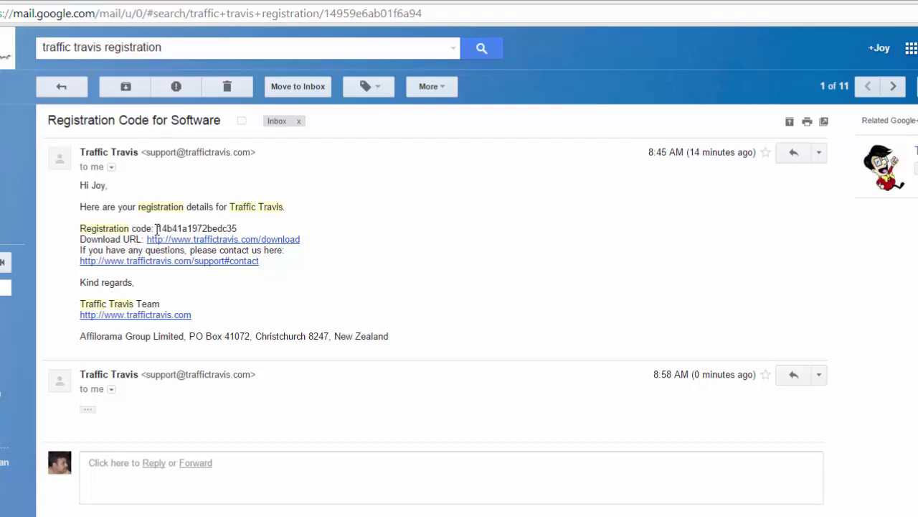
Select the registration code in the 'Registration Code for Software' e-mail body.
drag(157, 228, 239, 226)
key(ctrl+c)
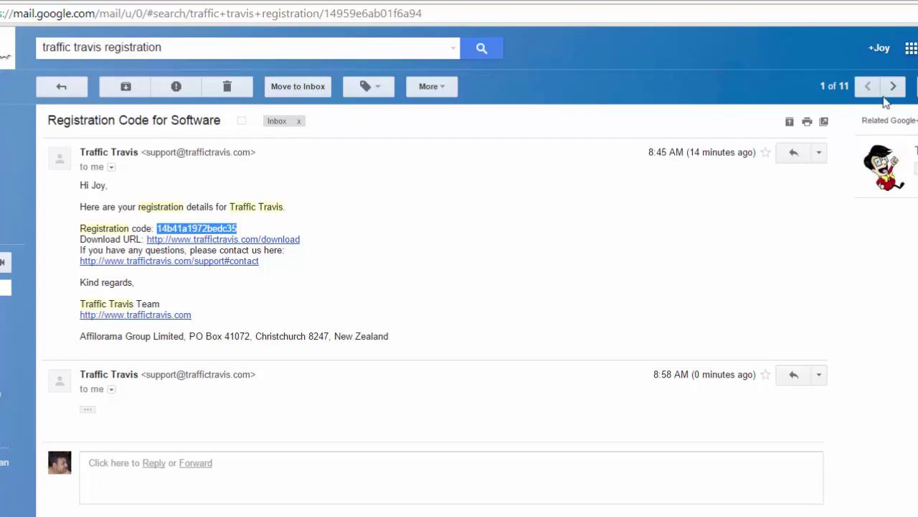
Paste the e-mailed code into the Traffic Travis Registration dialog and submit it.
key(alt+Tab)
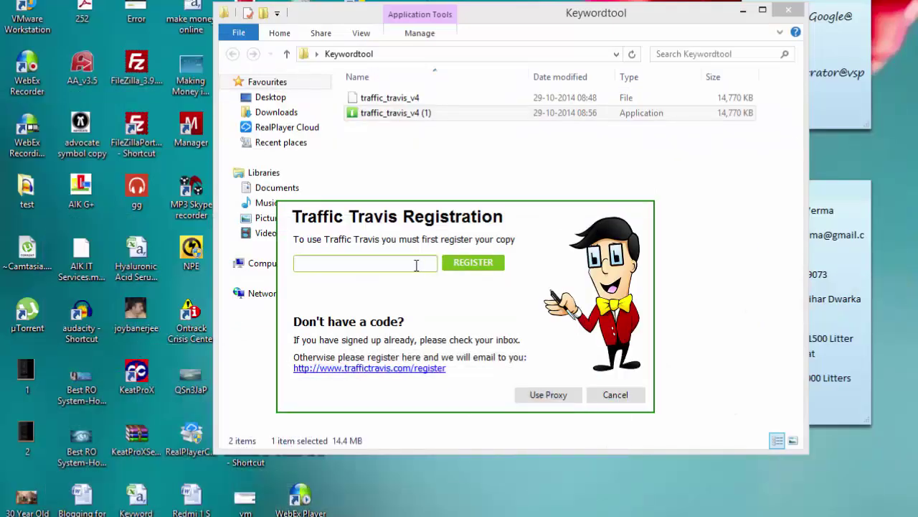
click(416, 264)
key(ctrl+v)
click(484, 264)
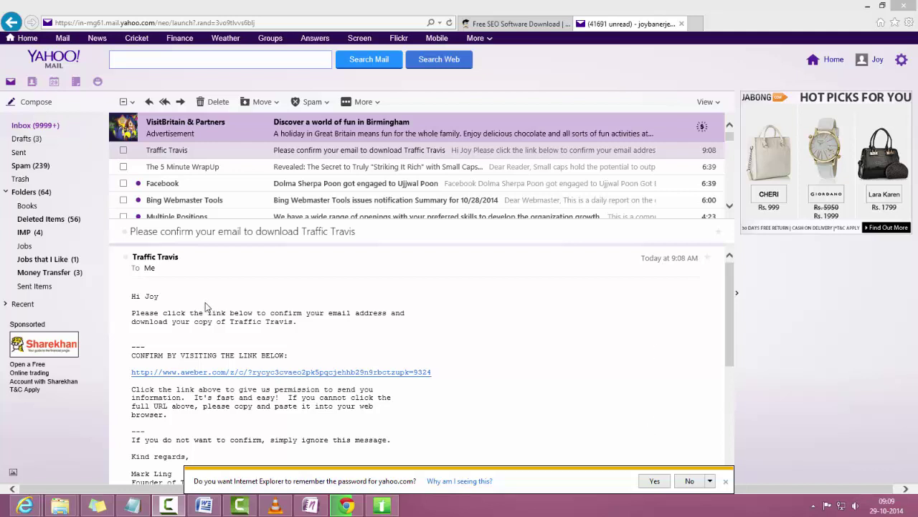
Follow the confirmation link, then refresh the inbox and open 'Welcome to Traffic Travis'.
click(349, 373)
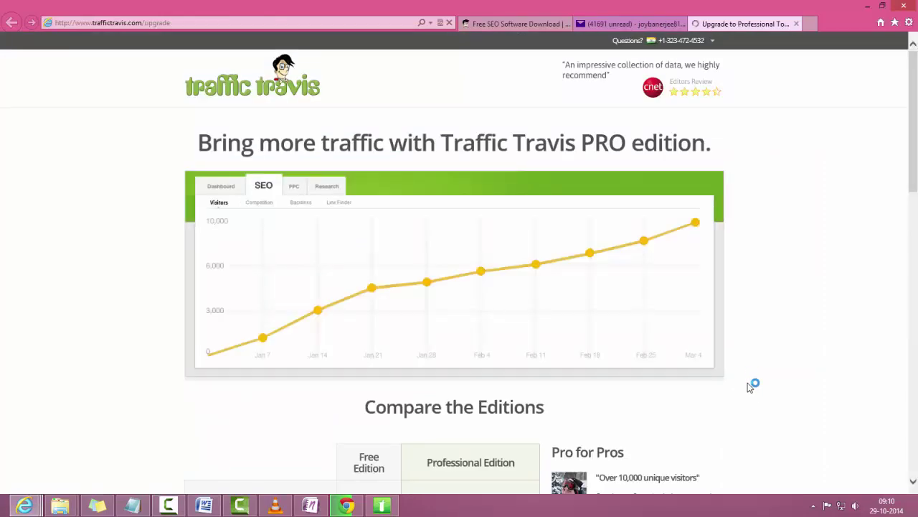
click(596, 26)
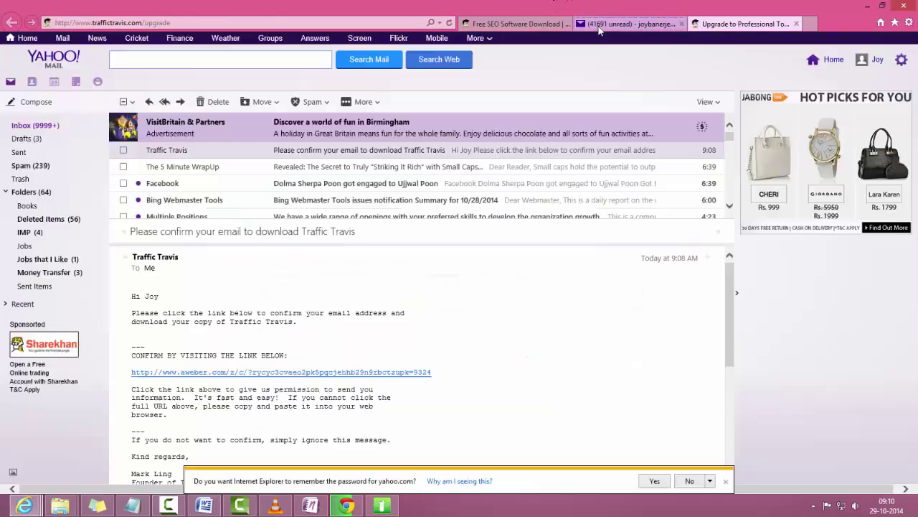
click(44, 128)
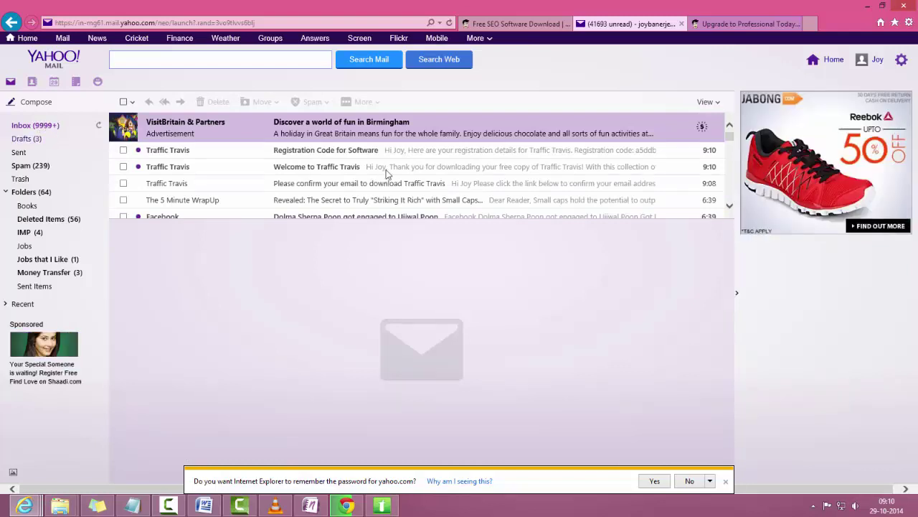
click(319, 171)
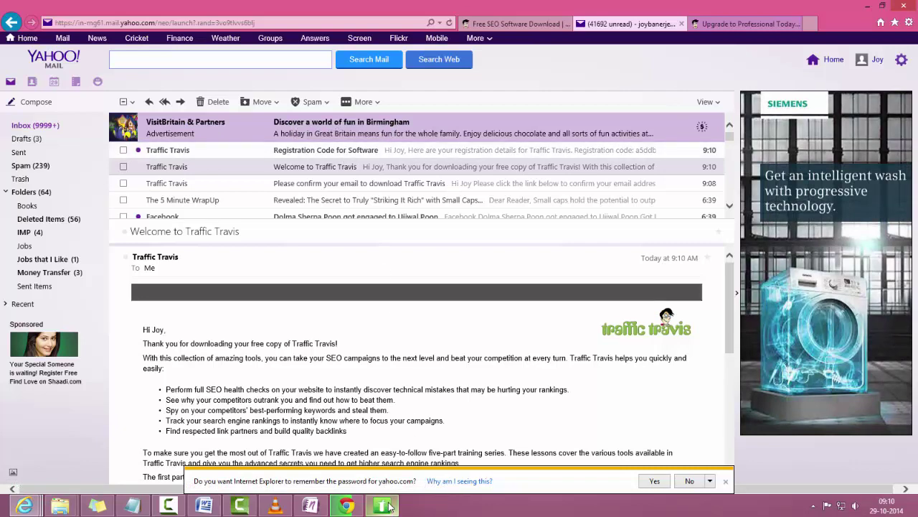
Close the Traffic Travis intro video and choose LET ME PLAY on the getting-started prompt.
mouse_move(382, 506)
click(382, 453)
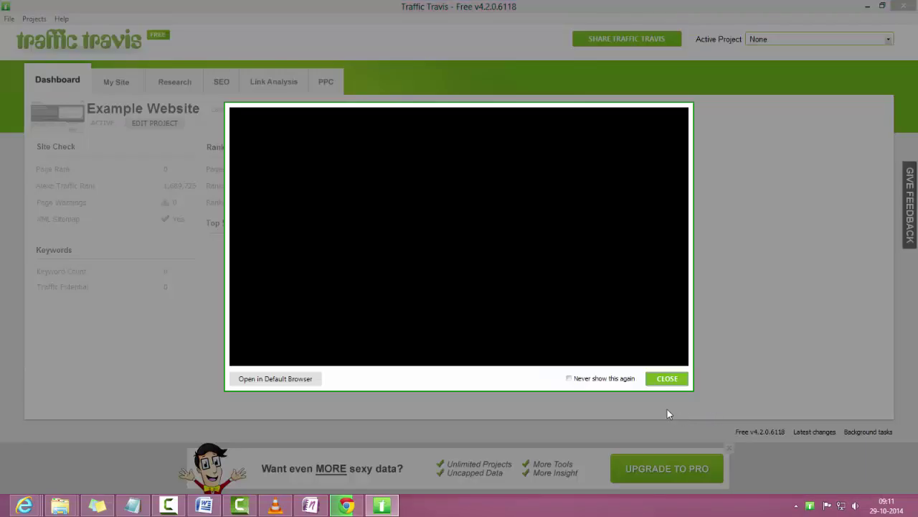
click(664, 380)
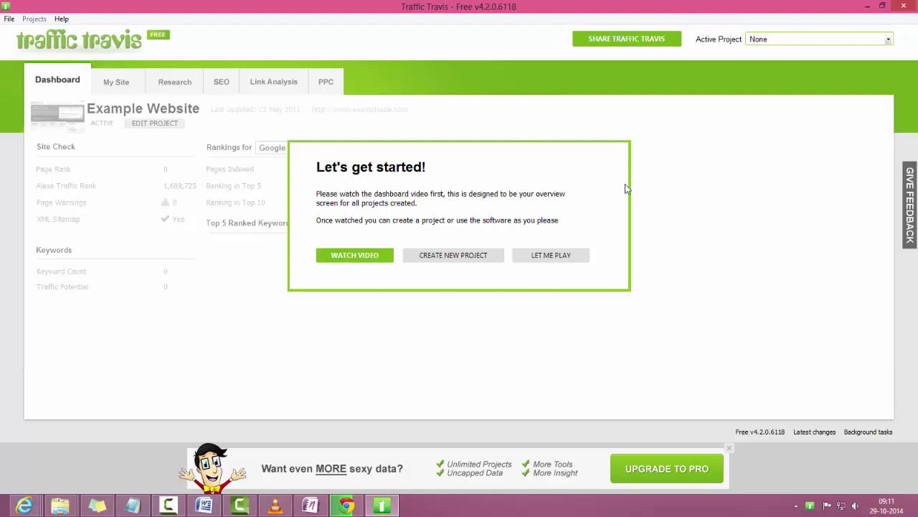
click(563, 260)
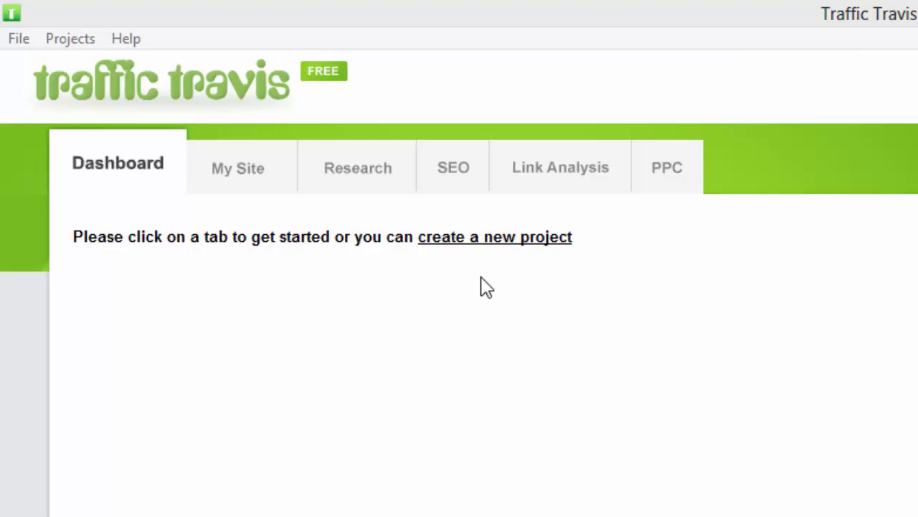
click(520, 243)
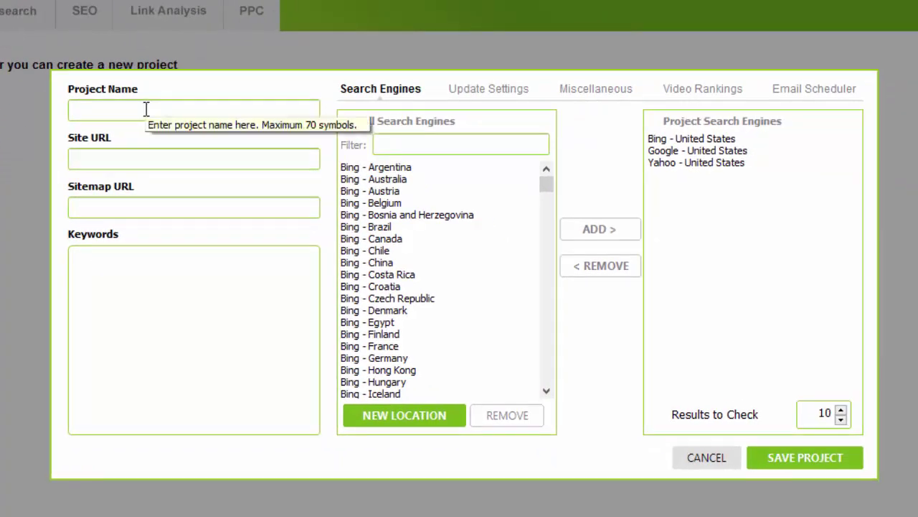
click(147, 110)
text(Techy)
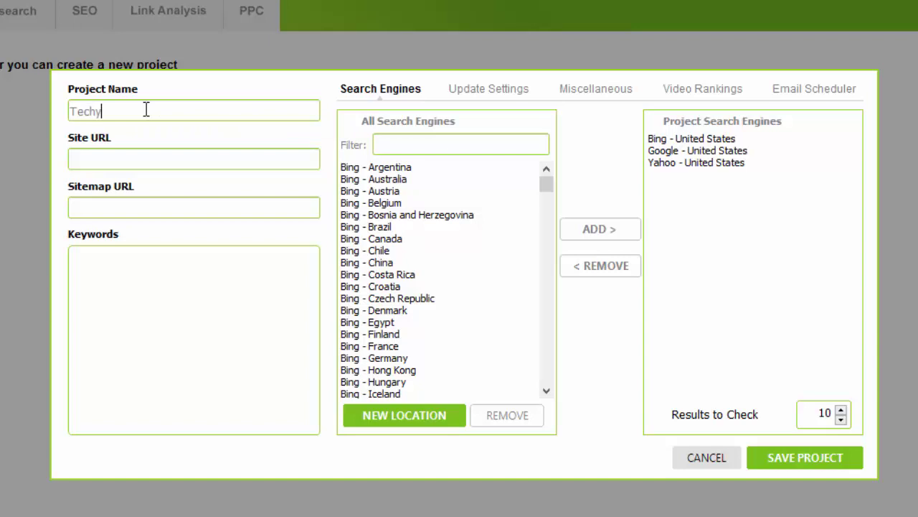
text( World)
click(129, 161)
text(http:)
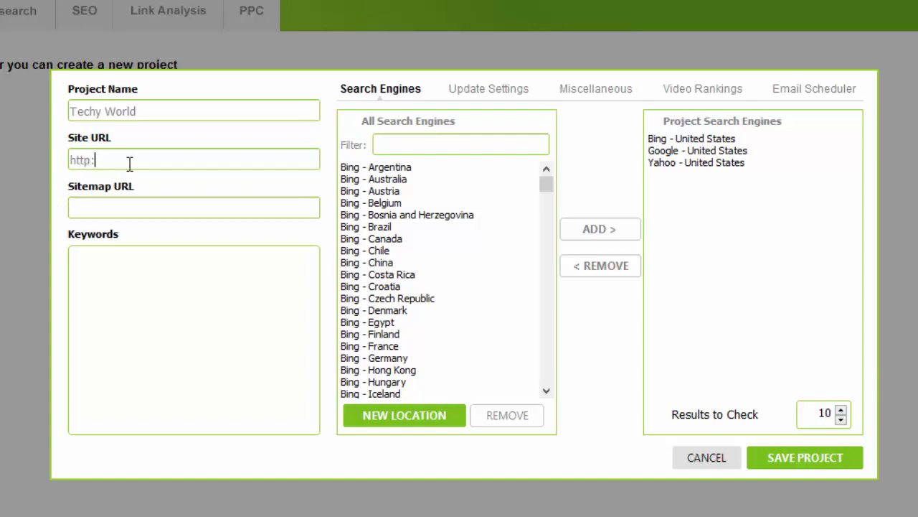
text(//techyworld.in)
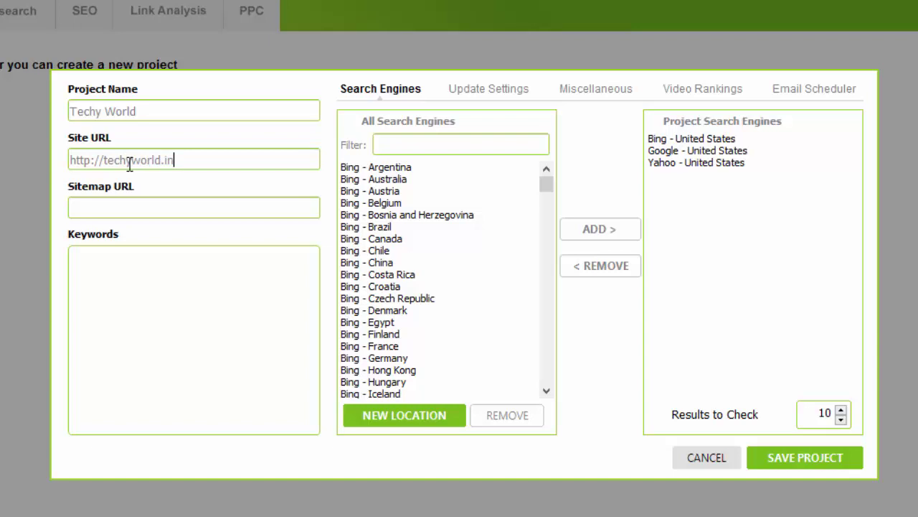
key(Tab)
text(http://techyworld)
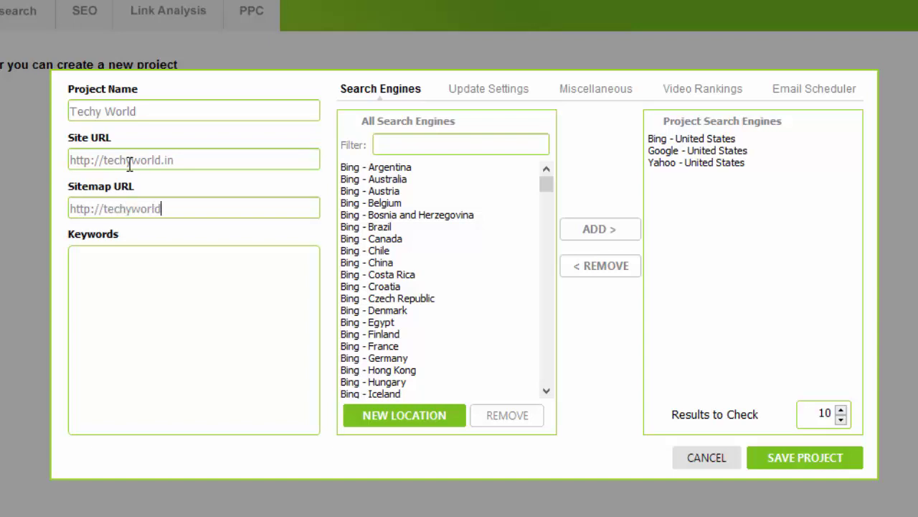
text(.in/sitemap.xml)
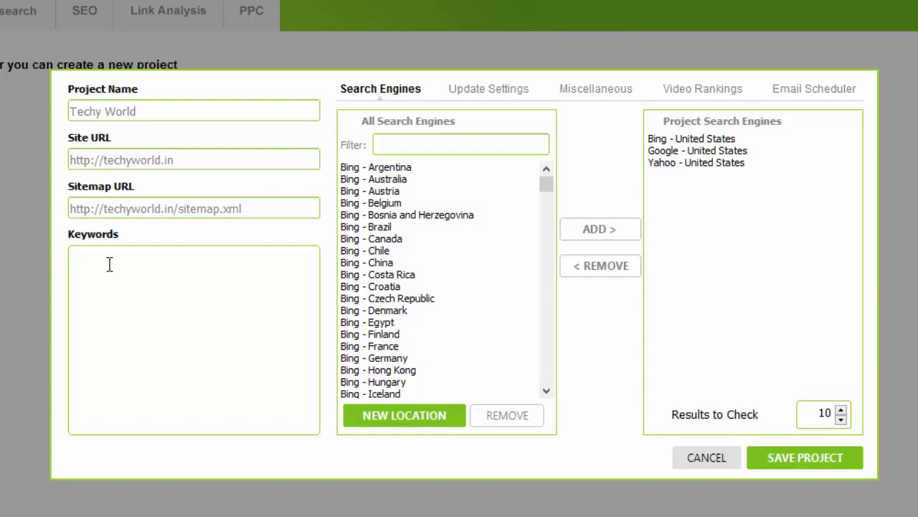
text(MenScience, Androceuticals, Advanced Deodorant)
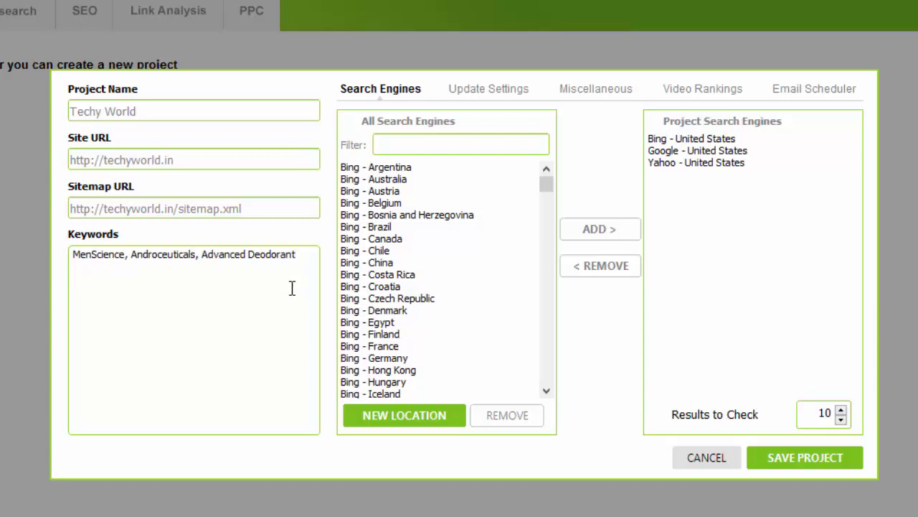
Review the update frequency, miscellaneous, video rankings and email scheduler settings, then save the project.
click(482, 101)
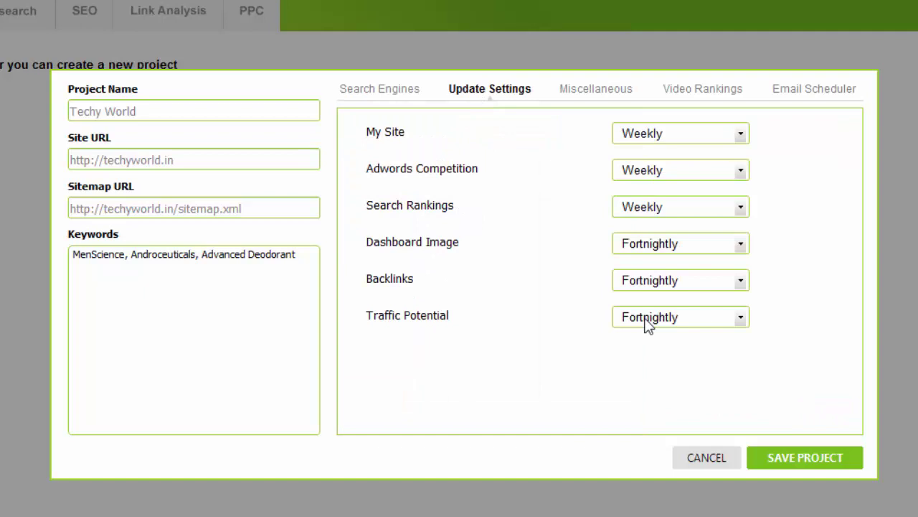
click(588, 96)
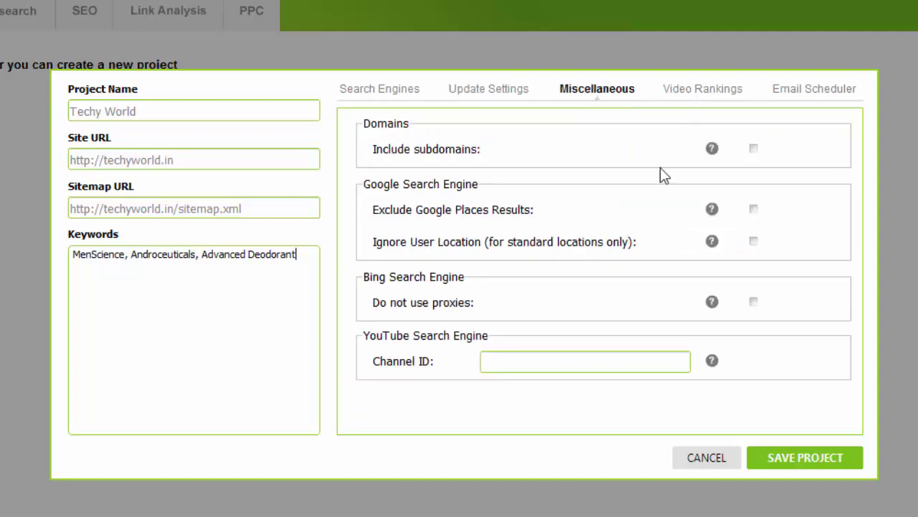
click(718, 100)
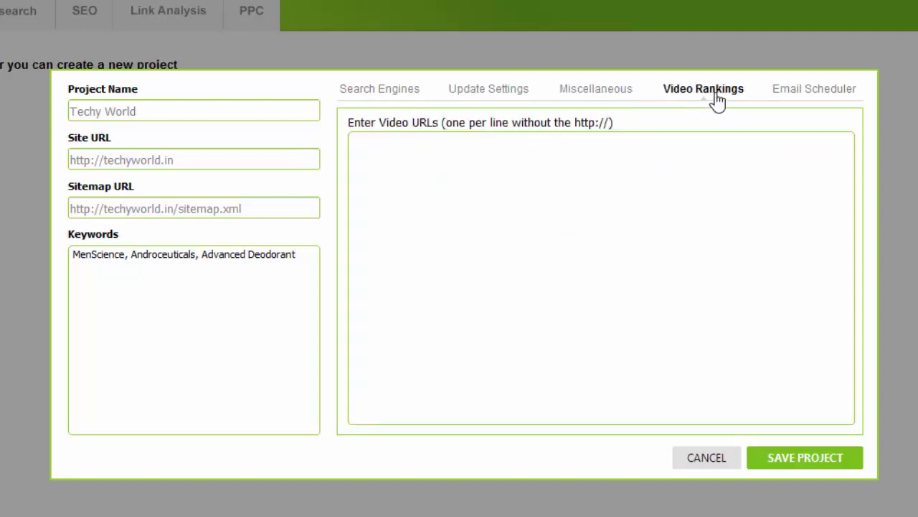
click(813, 93)
click(366, 92)
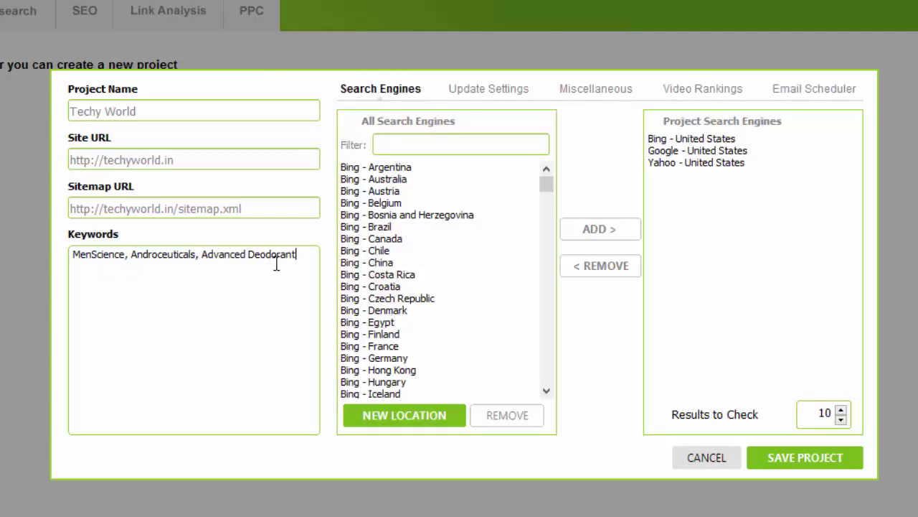
click(809, 460)
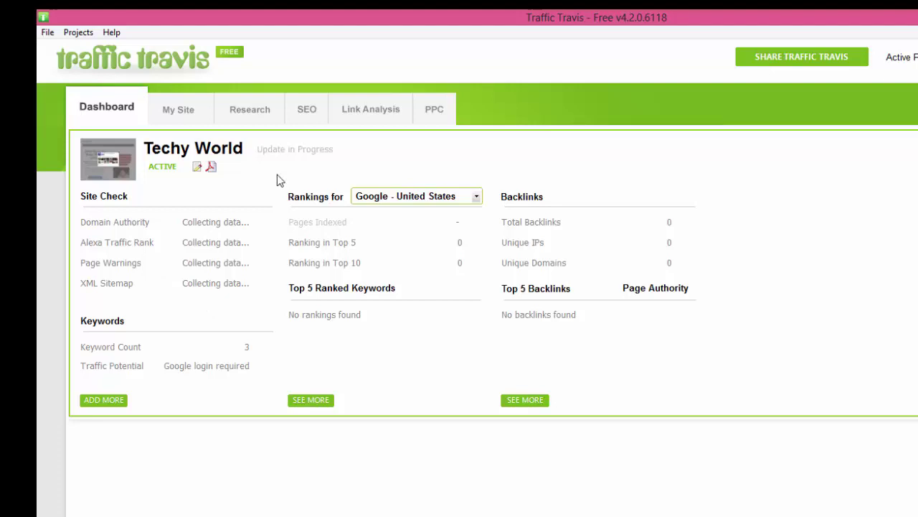
Switch from the Techy World dashboard to the Research tab's Keywords page.
click(248, 115)
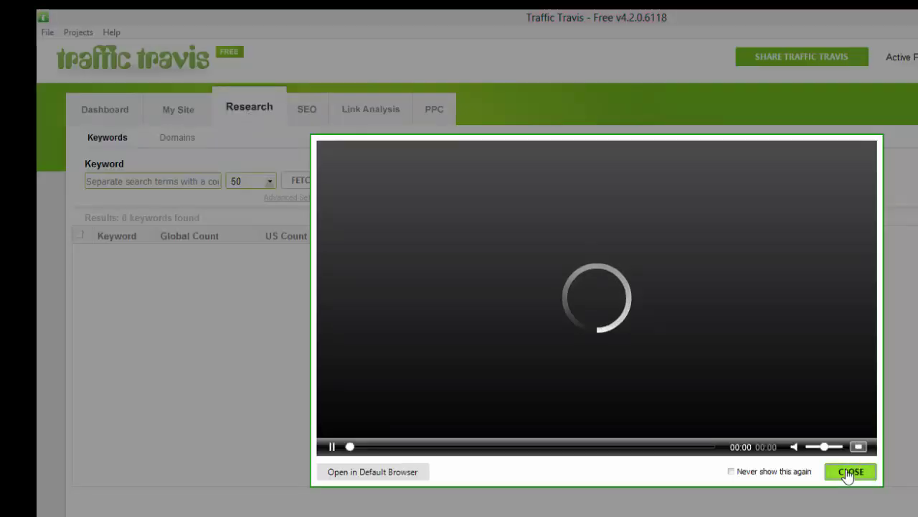
Dismiss the tutorial video and fetch research for advanced deodorant, androceuticals and menscience.
click(850, 472)
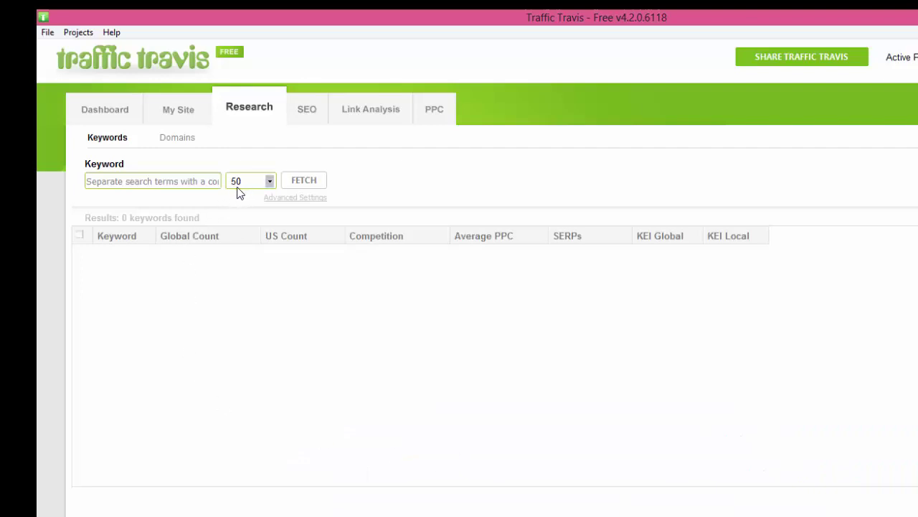
click(187, 182)
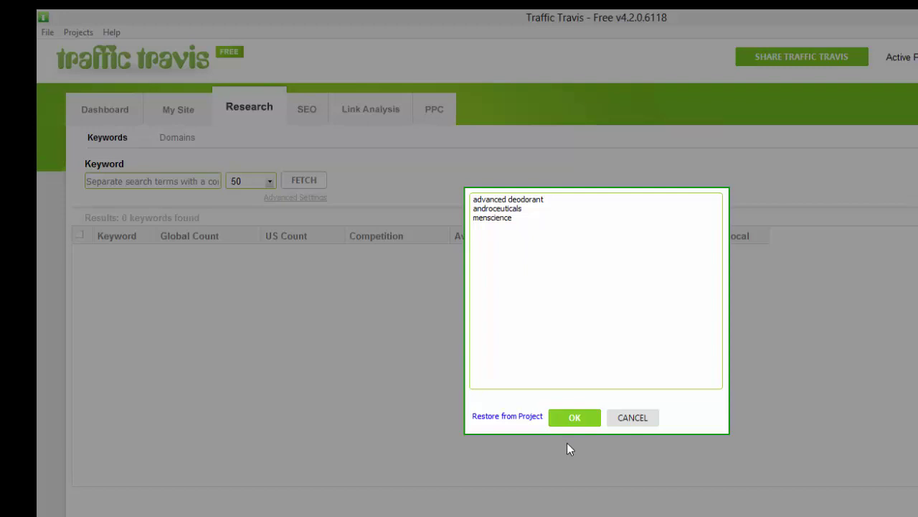
click(573, 422)
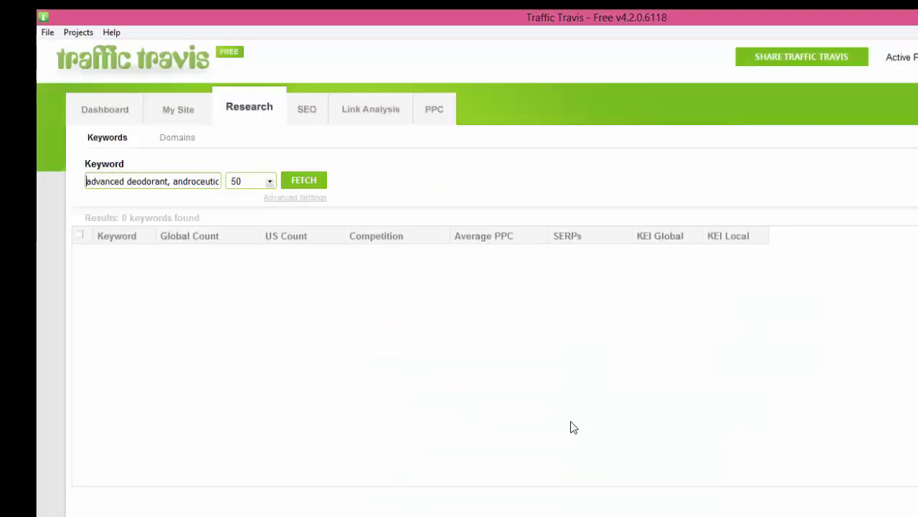
click(311, 180)
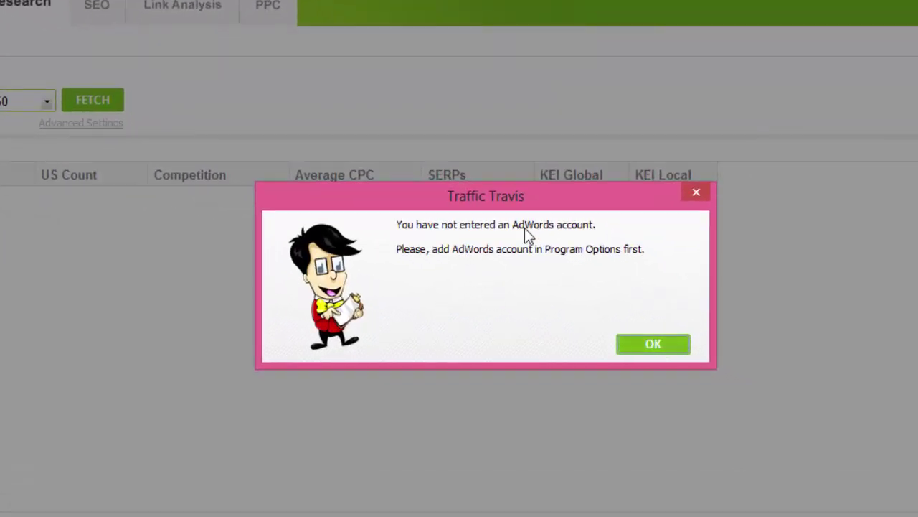
Enter the AdWords account e-mail and password and test them, which reports invalid details.
click(649, 347)
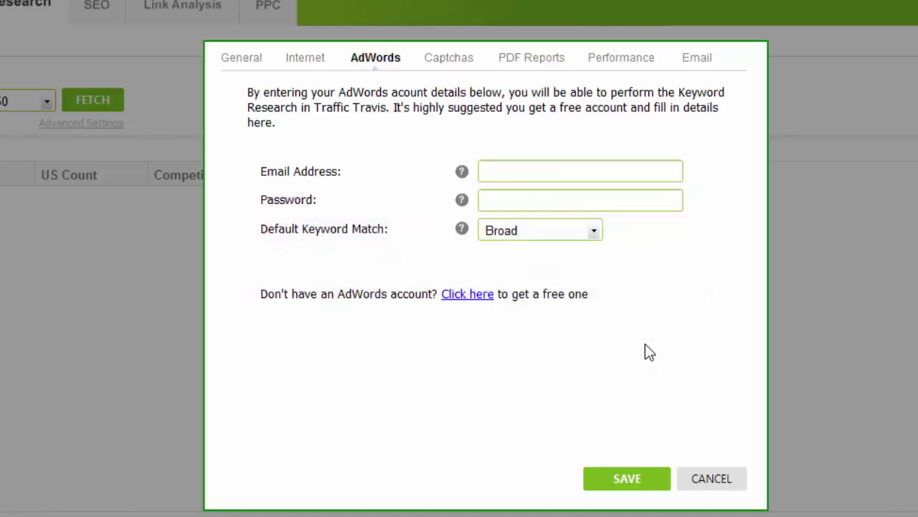
click(516, 172)
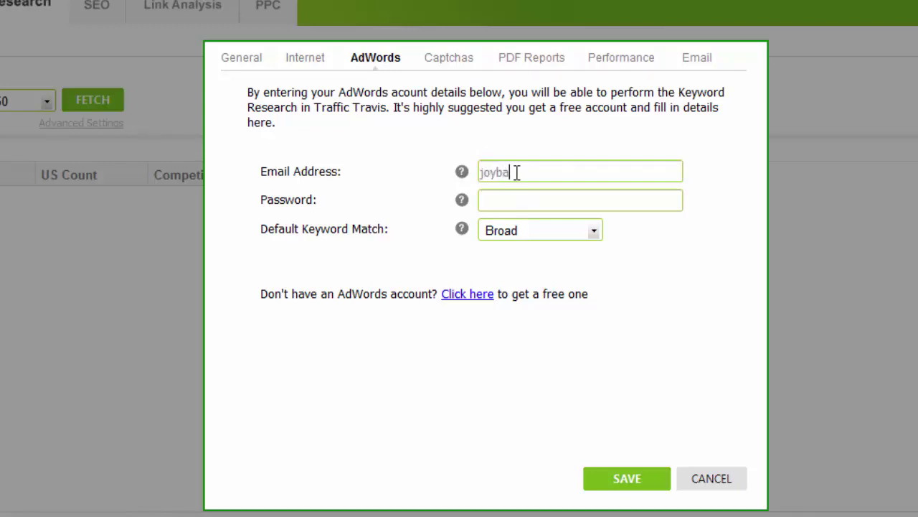
key(Tab)
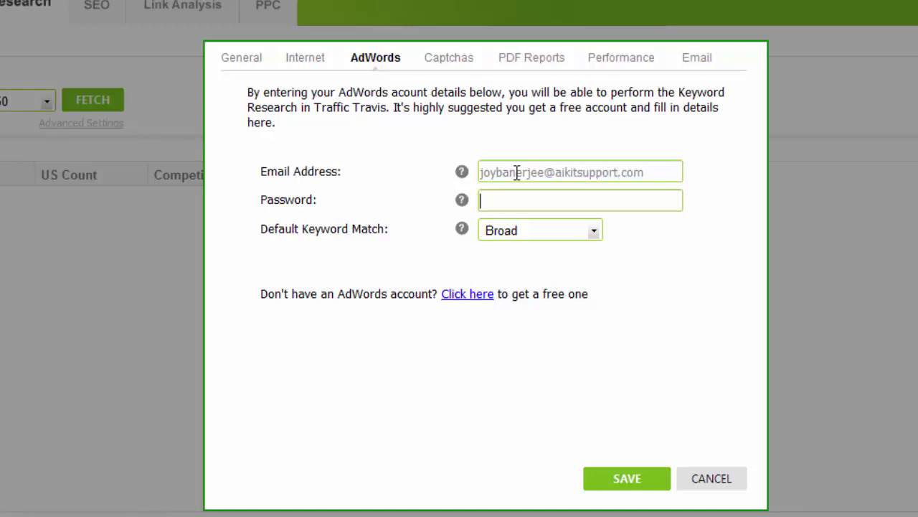
text(****)
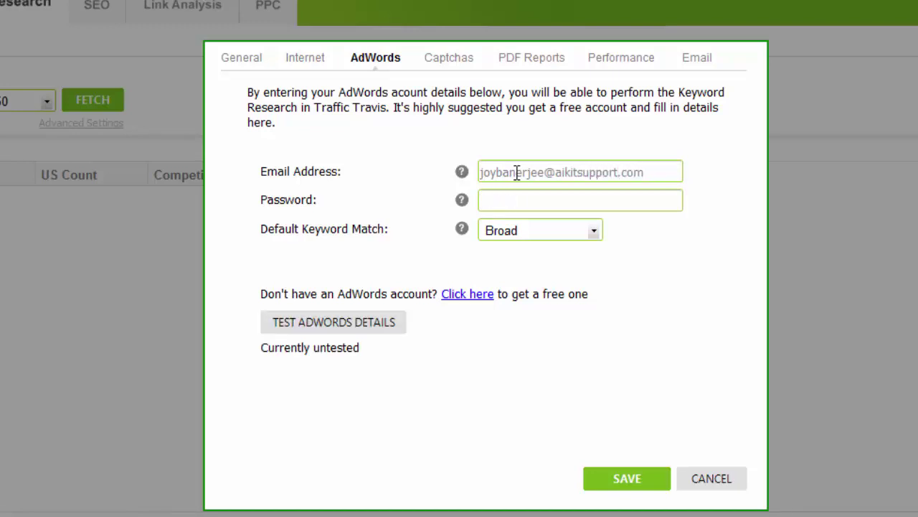
text(************)
click(354, 330)
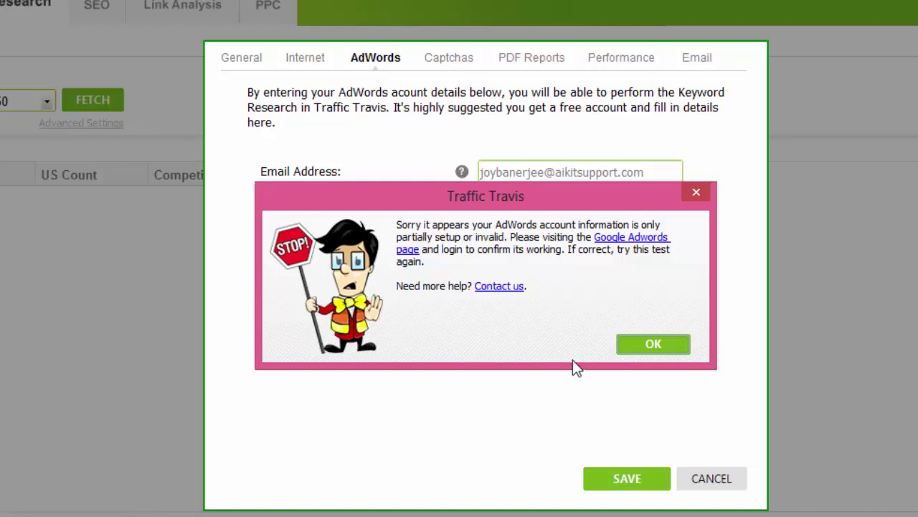
Replace the AdWords account e-mail address and enter the account password.
click(654, 344)
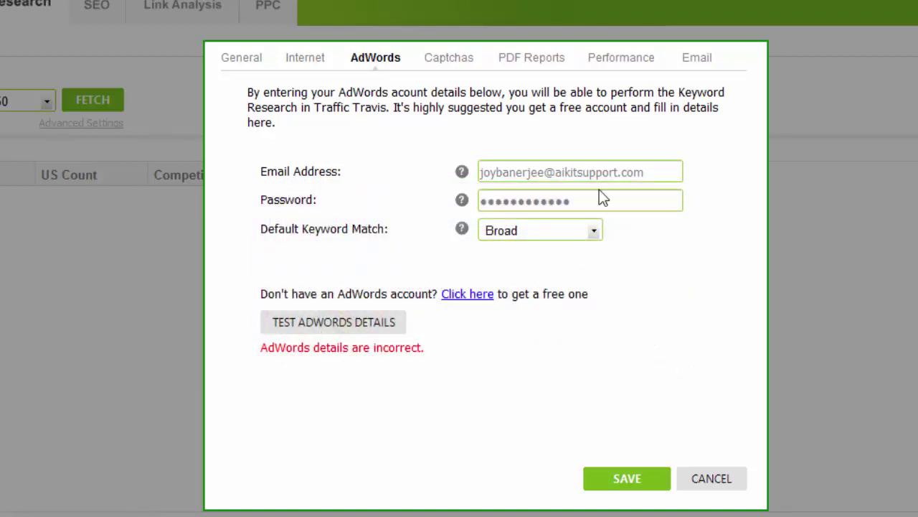
drag(659, 171, 368, 190)
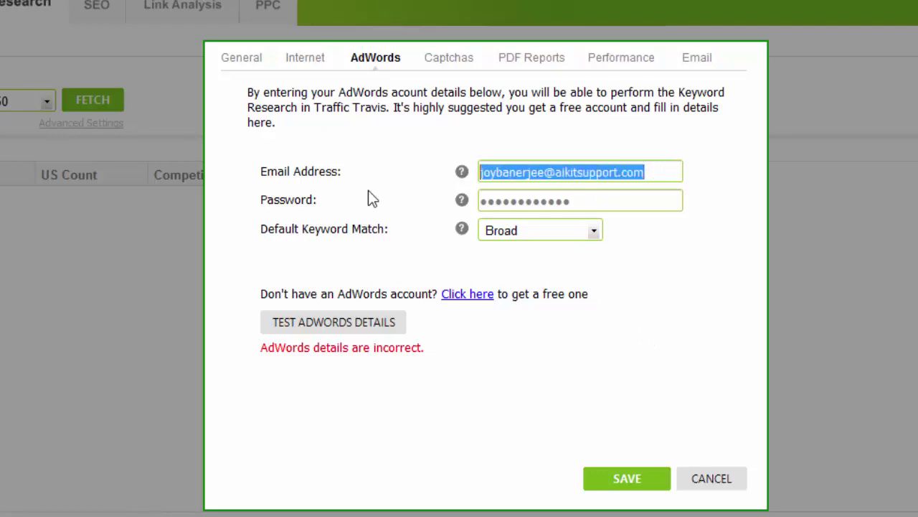
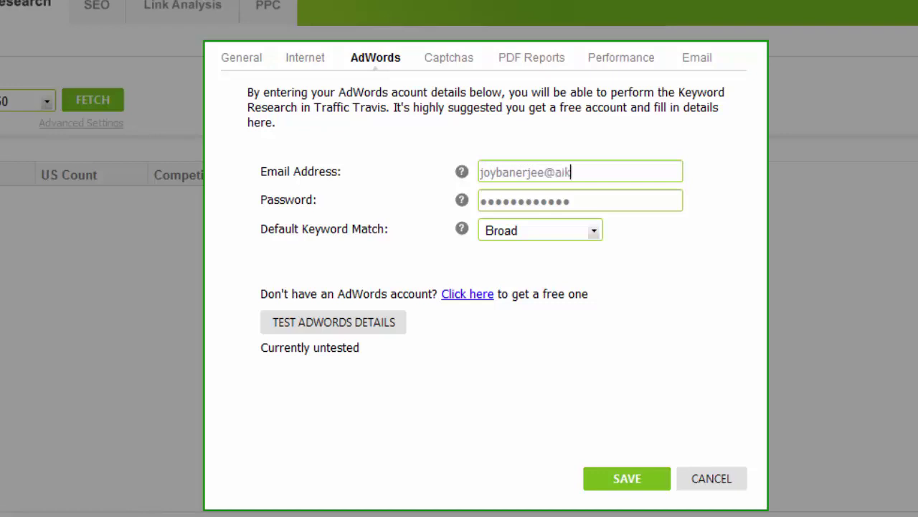
key(Tab)
text(*********)
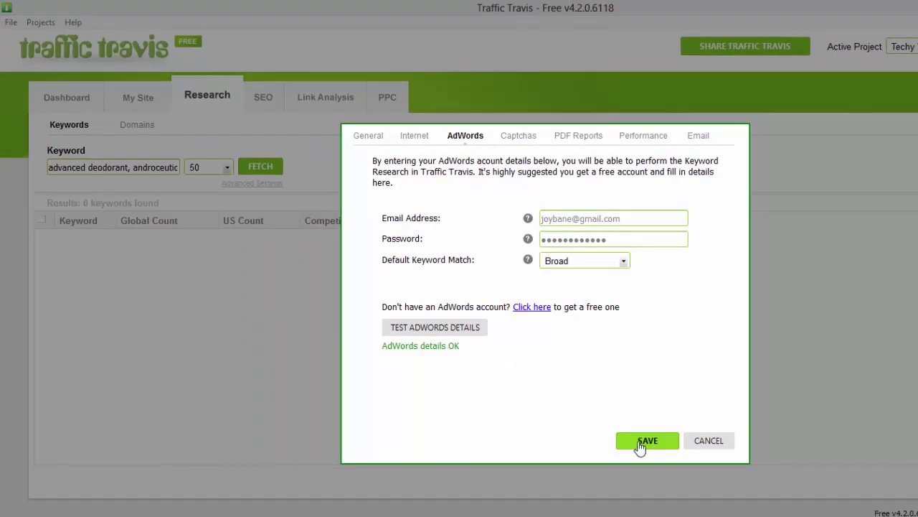
Save the AdWords settings and fetch the 50 keyword results with counts, competition and CPC.
click(640, 444)
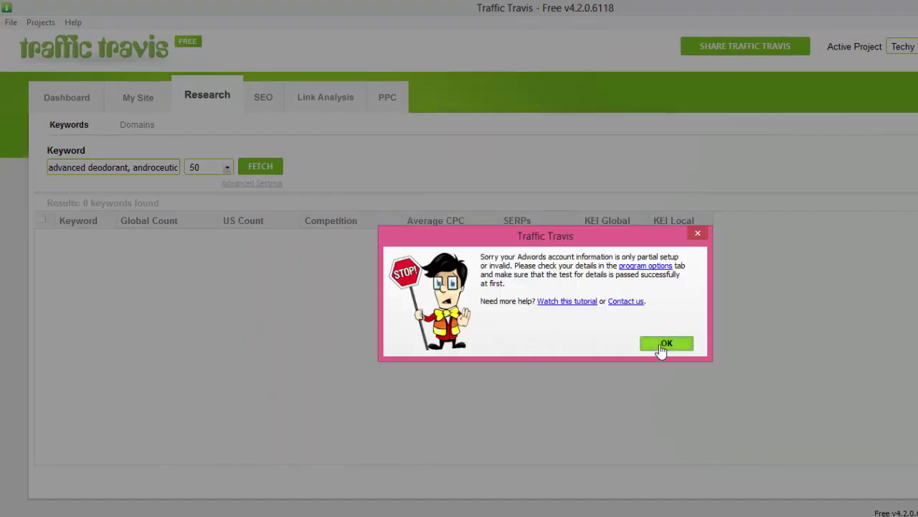
click(660, 343)
click(274, 173)
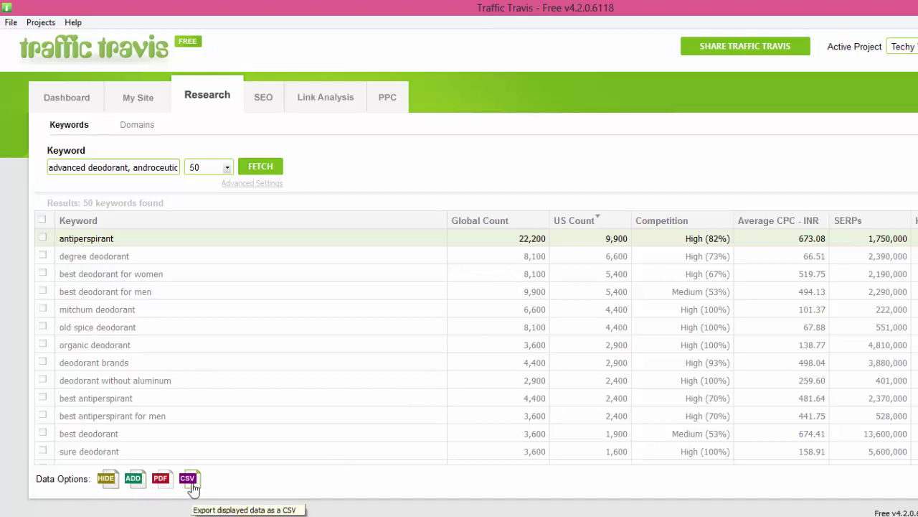
Export results as CSV 'Techy World_Keywords Research_29102014 - Demo' in Desktop\Keywordtool and open it.
click(193, 482)
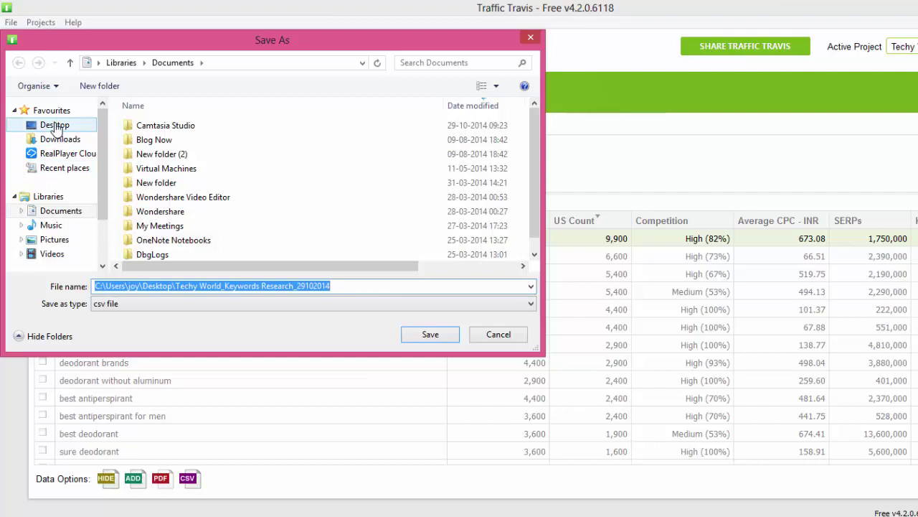
click(55, 126)
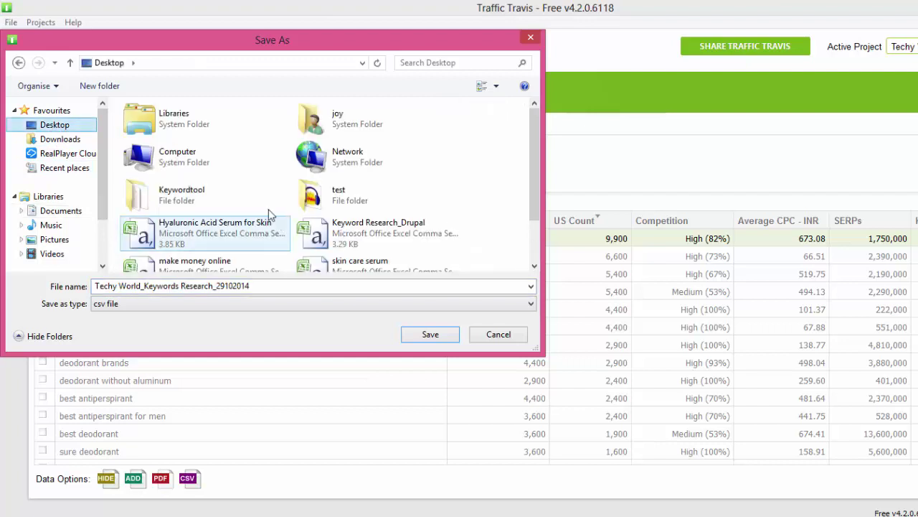
click(197, 198)
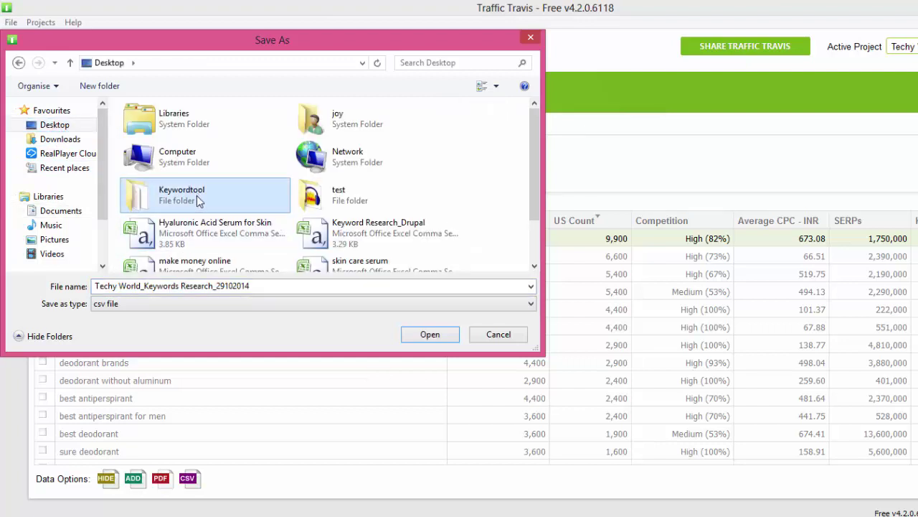
double_click(142, 201)
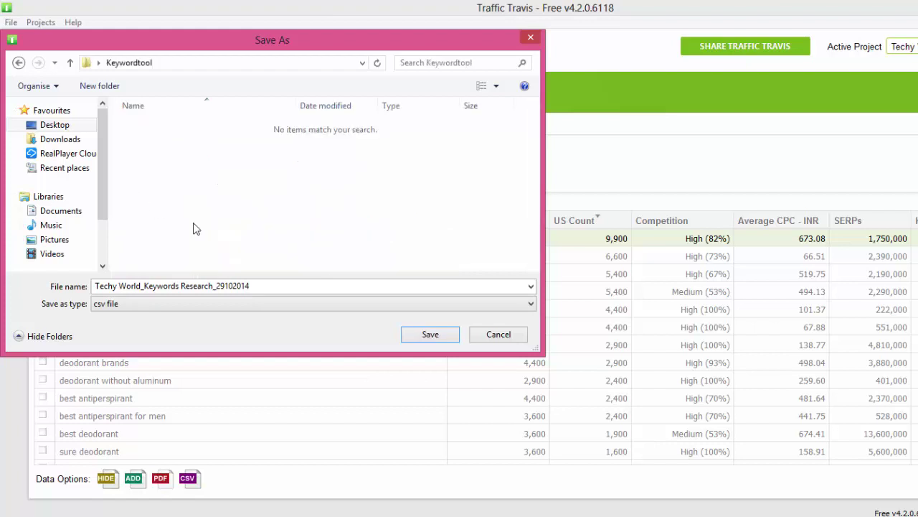
click(304, 285)
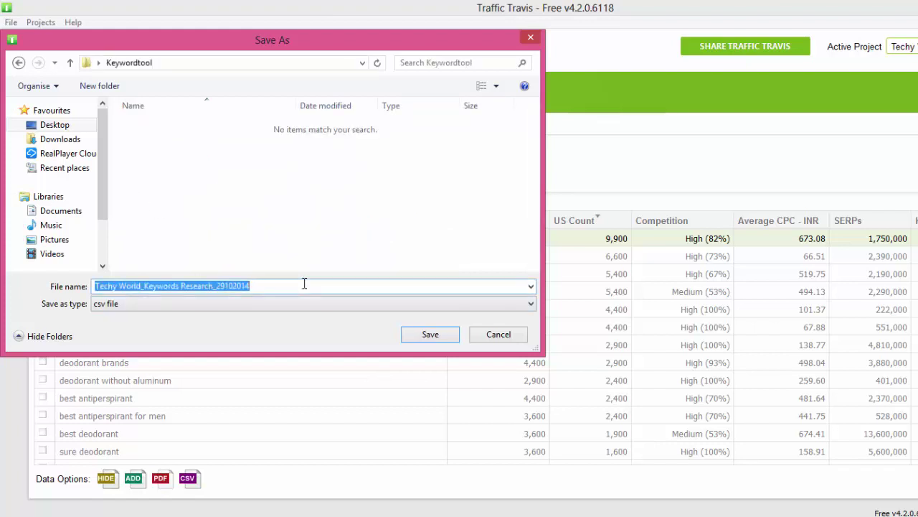
click(304, 284)
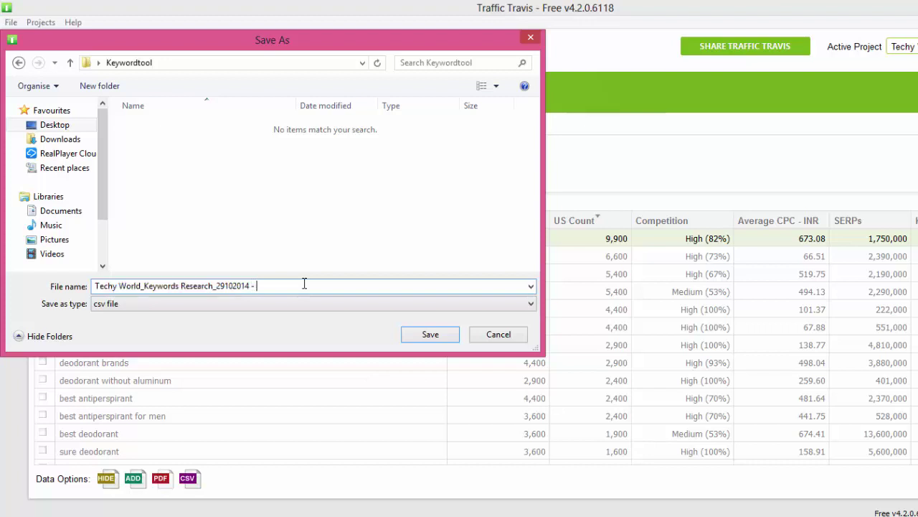
text(- Demo)
click(442, 340)
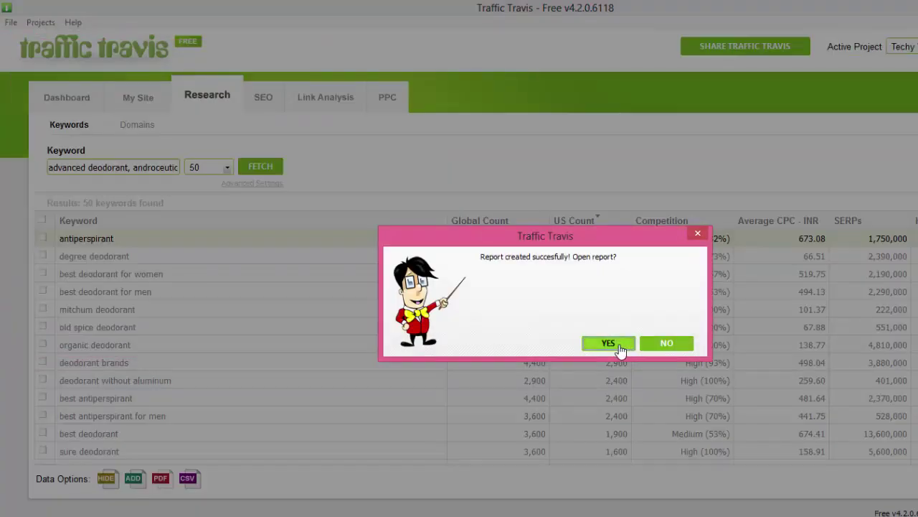
click(621, 348)
click(607, 344)
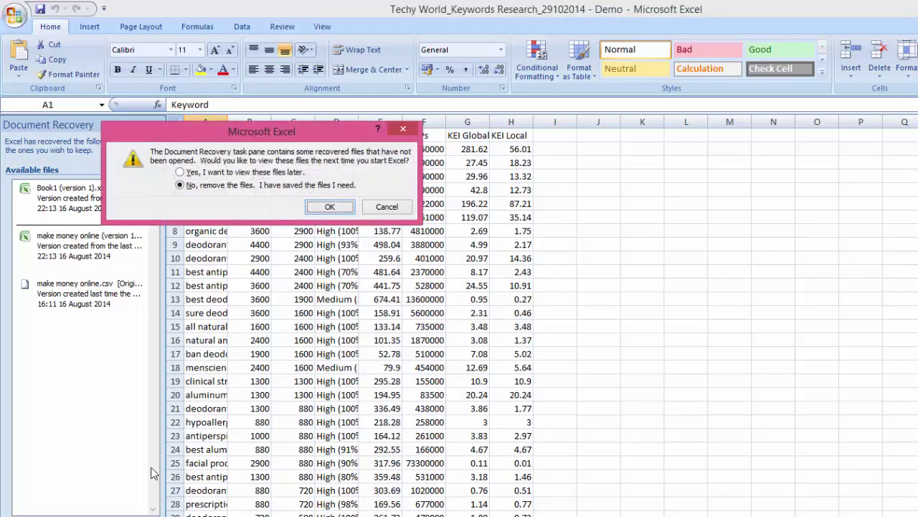
Discard the recovered files and widen column A and the Average CPC - INR column.
click(329, 206)
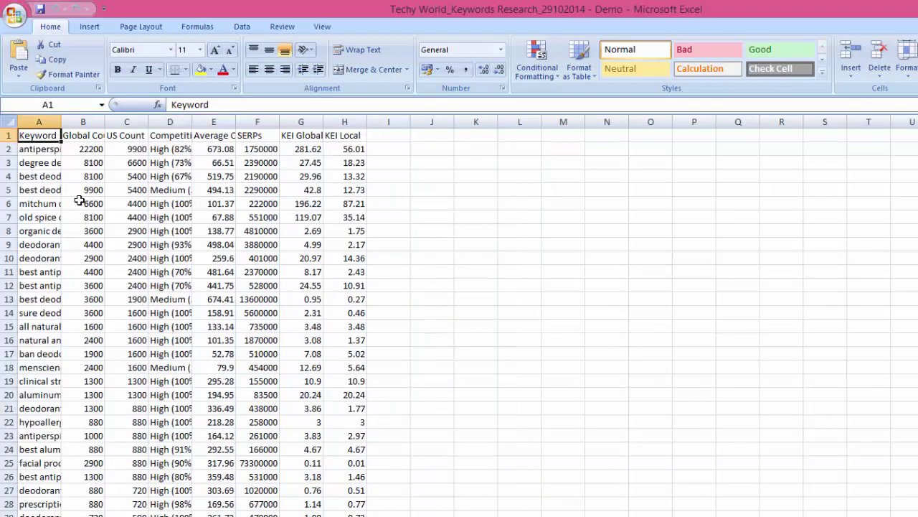
double_click(62, 122)
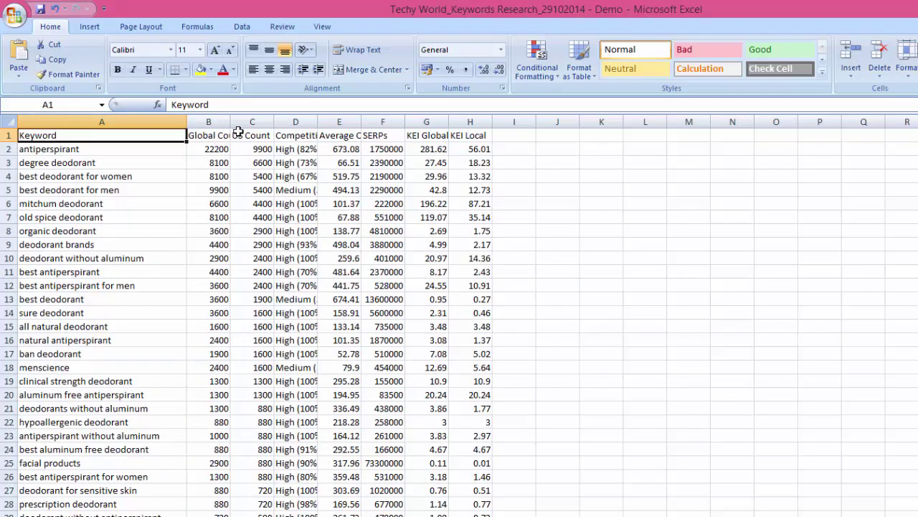
click(341, 122)
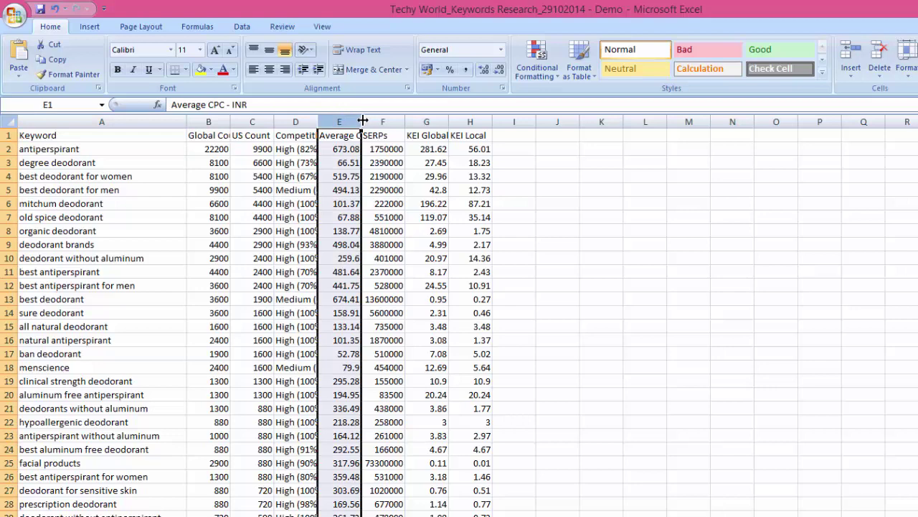
click(366, 122)
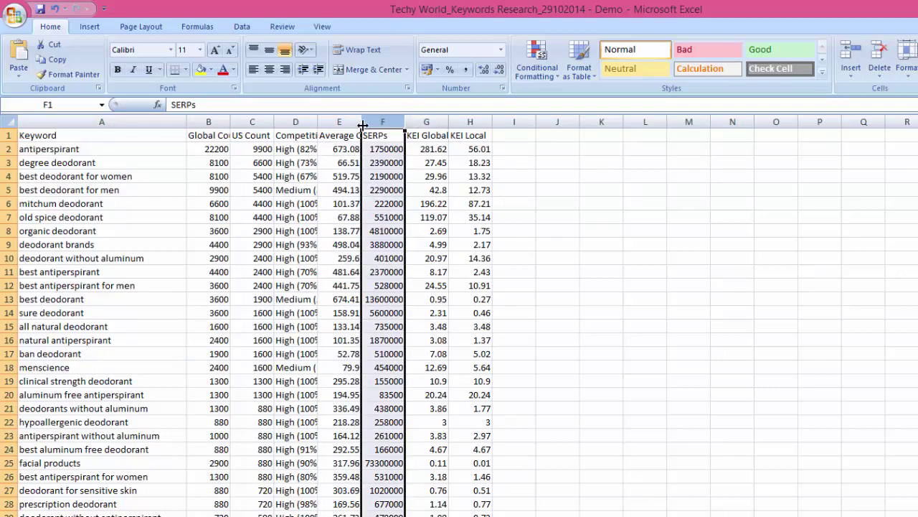
double_click(363, 126)
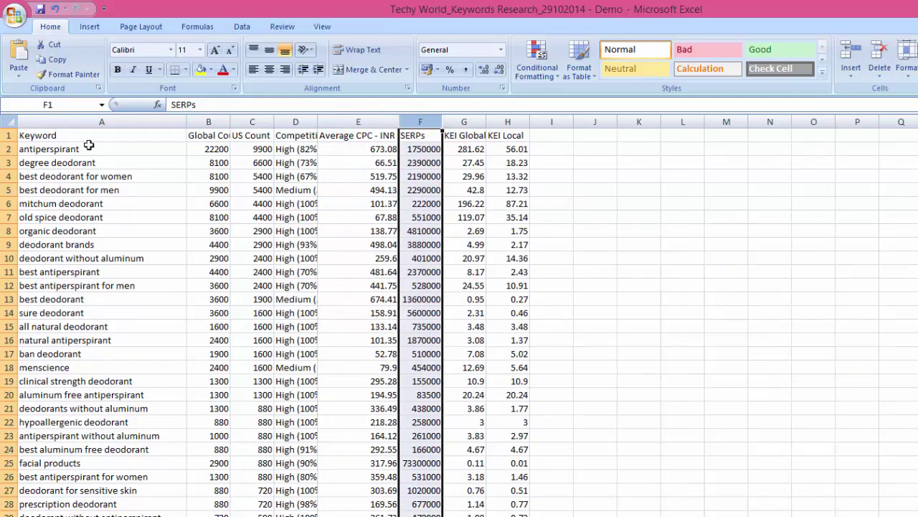
AutoFit every column on the sheet, then select header row 1.
click(7, 121)
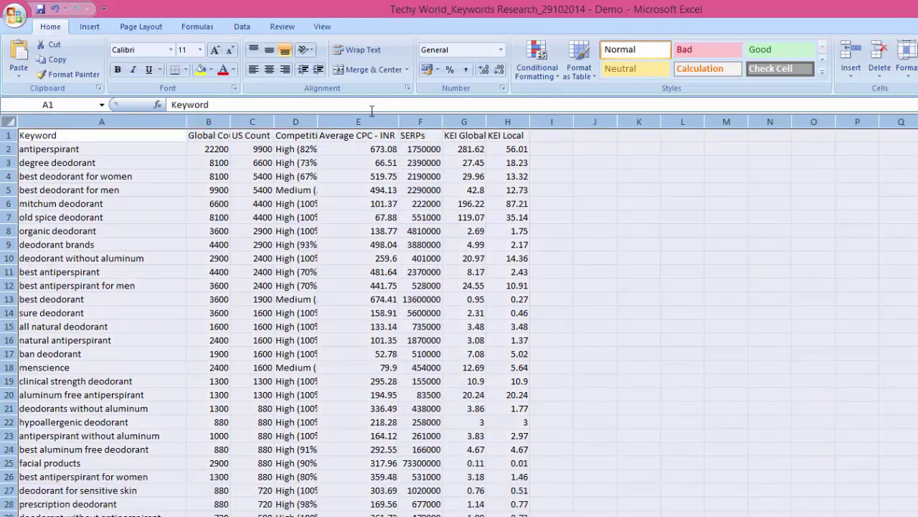
double_click(317, 122)
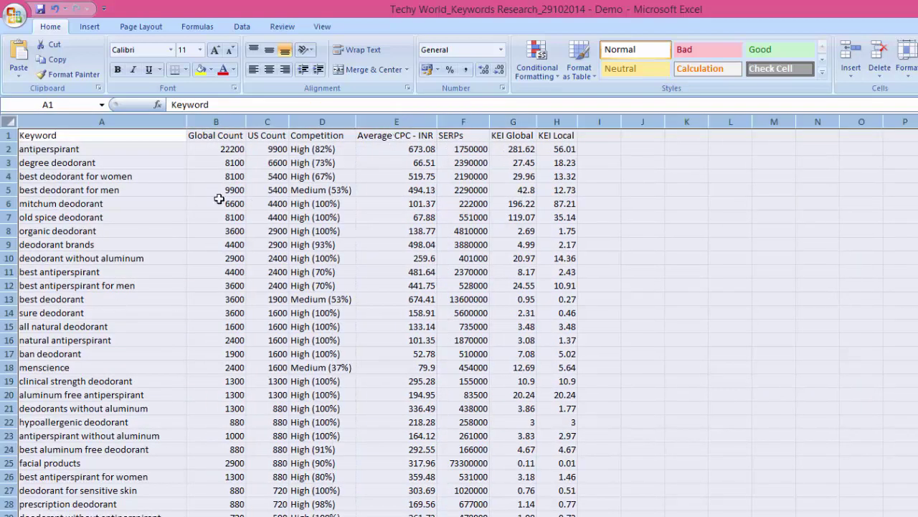
click(61, 231)
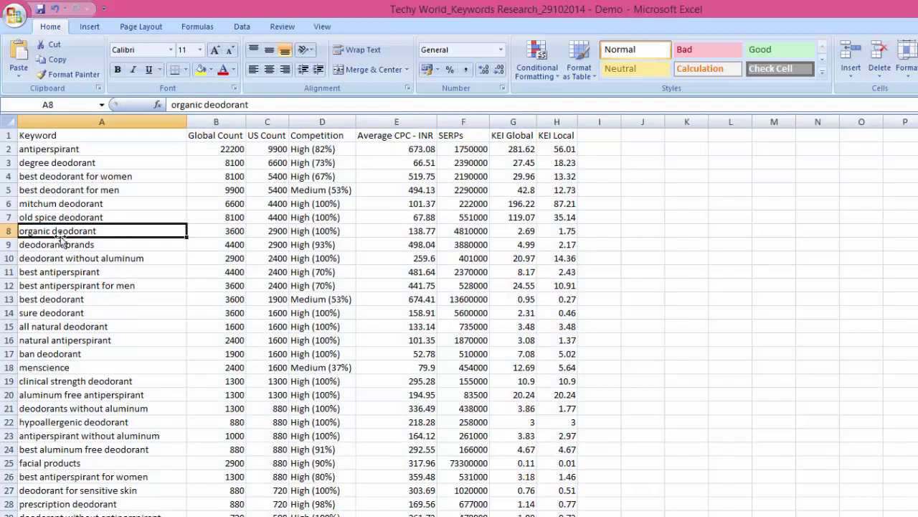
click(6, 135)
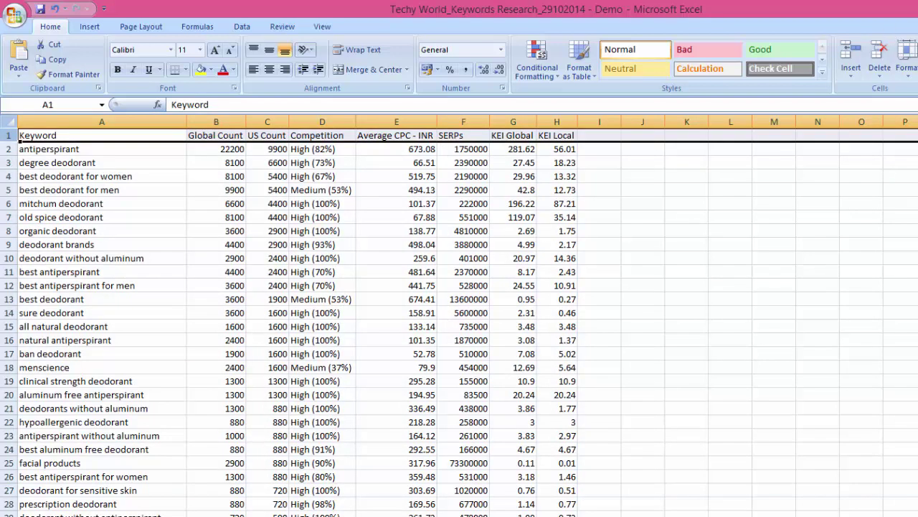
Apply AutoFilter to header row 1, then check the Global Count column and several keywords.
key(ctrl+shift+l)
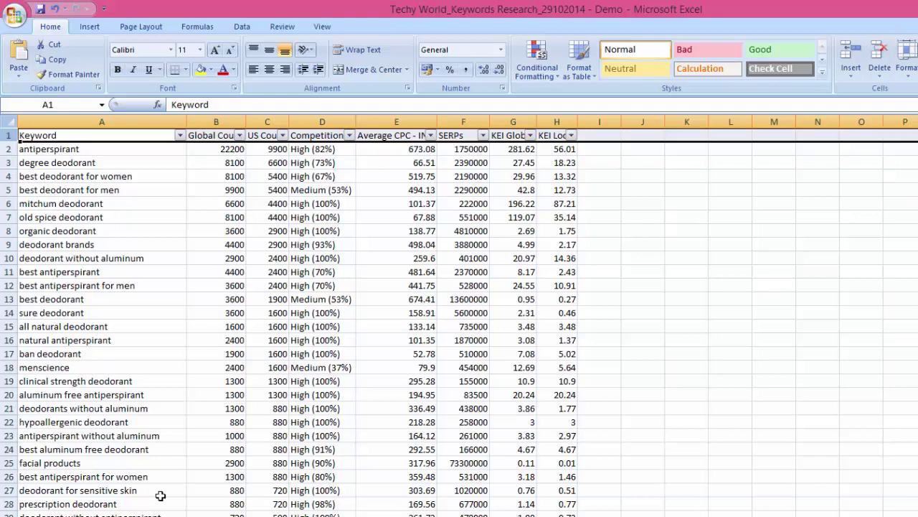
click(226, 122)
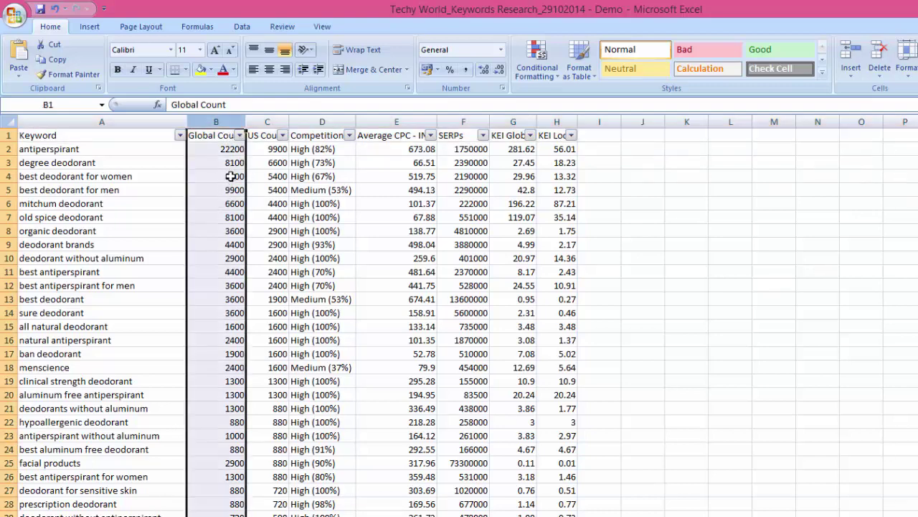
scroll(231, 255, down, 2)
scroll(226, 422, up, 2)
click(301, 149)
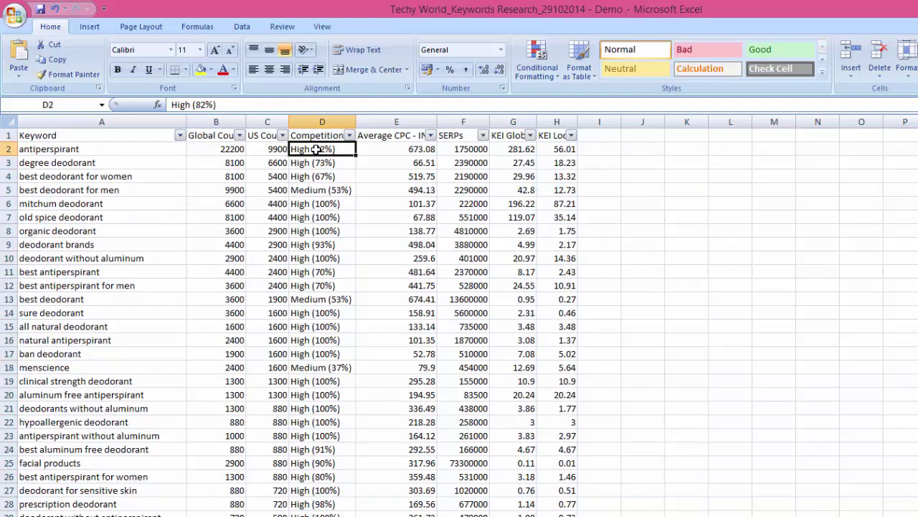
click(57, 164)
click(57, 205)
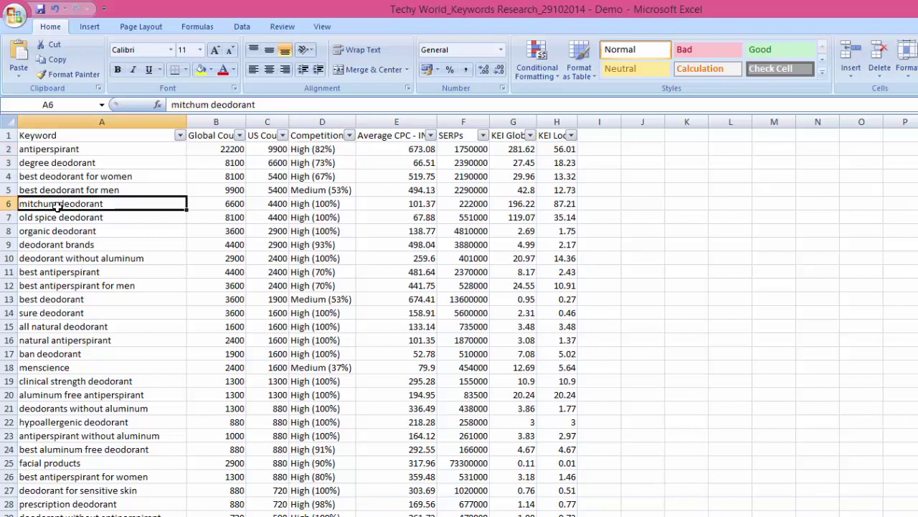
click(60, 244)
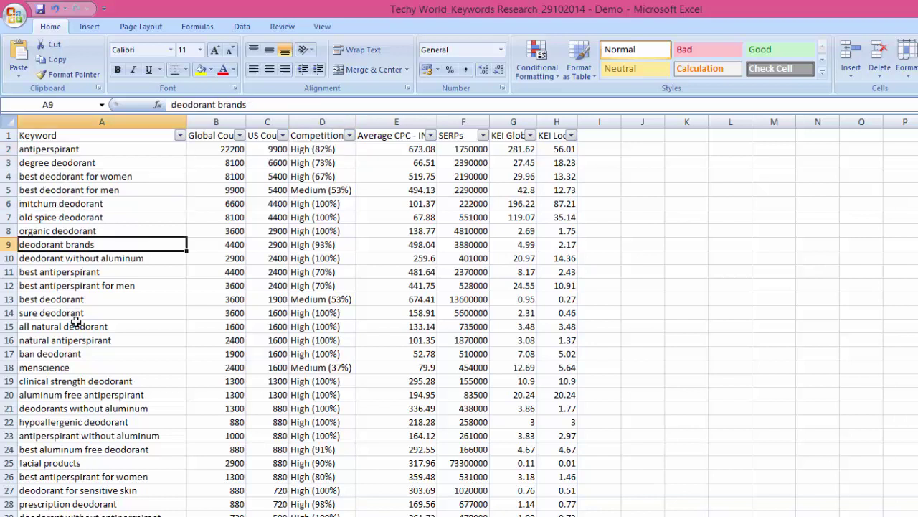